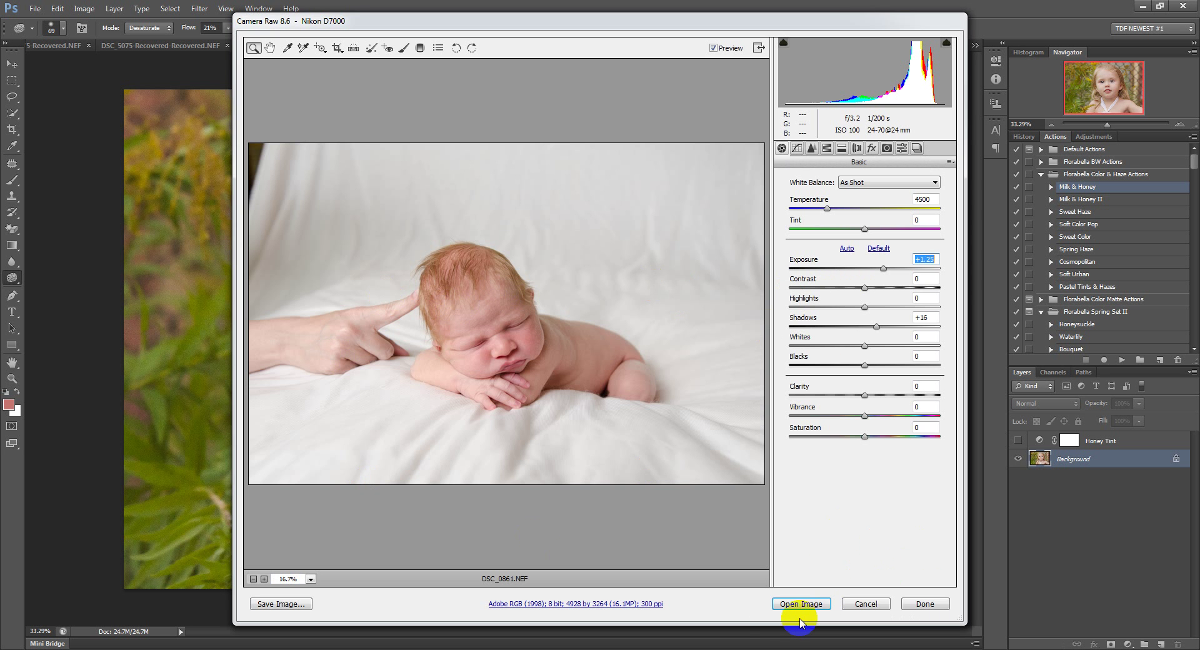
# Step: Open the raw newborn photo for editing and crop it to 12 x 8 in, excluding the dark upper-left corner
pyautogui.click(805, 603)
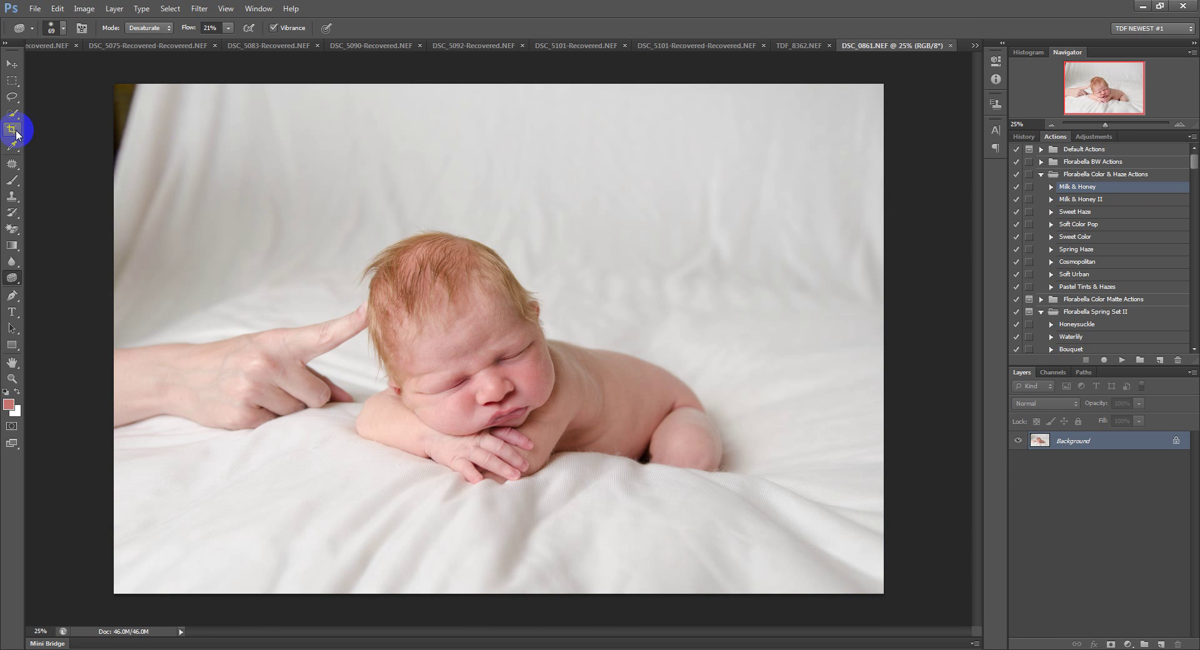
pyautogui.click(16, 134)
pyautogui.moveTo(113, 84); pyautogui.dragTo(134, 107)
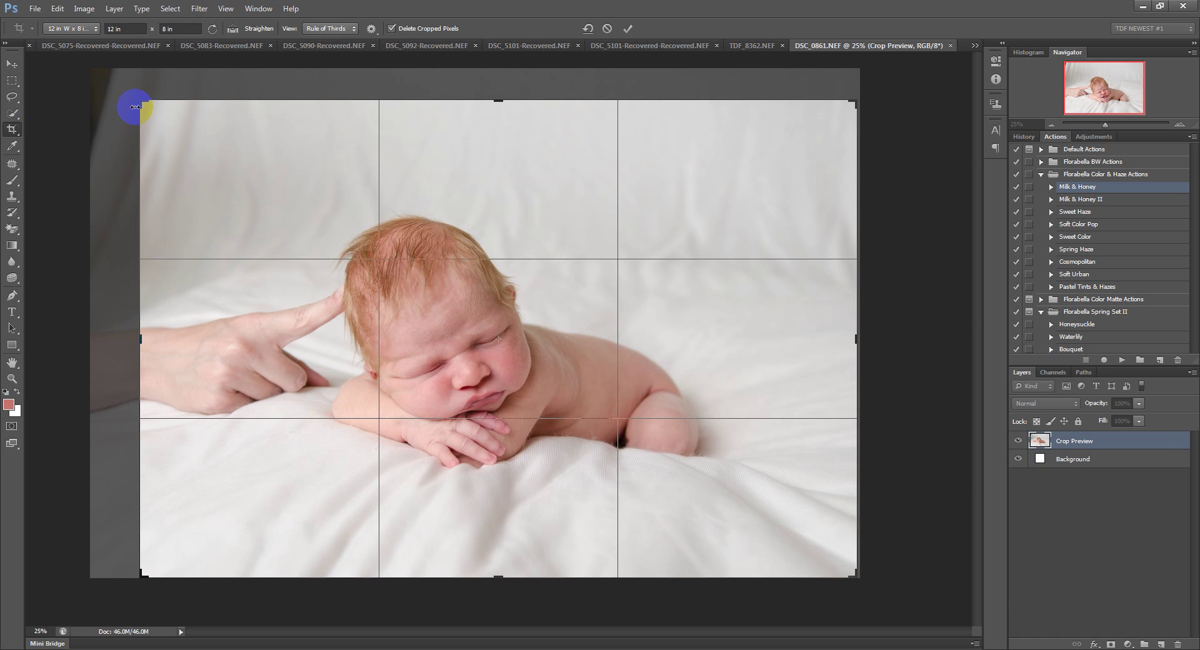
pyautogui.press('Return')
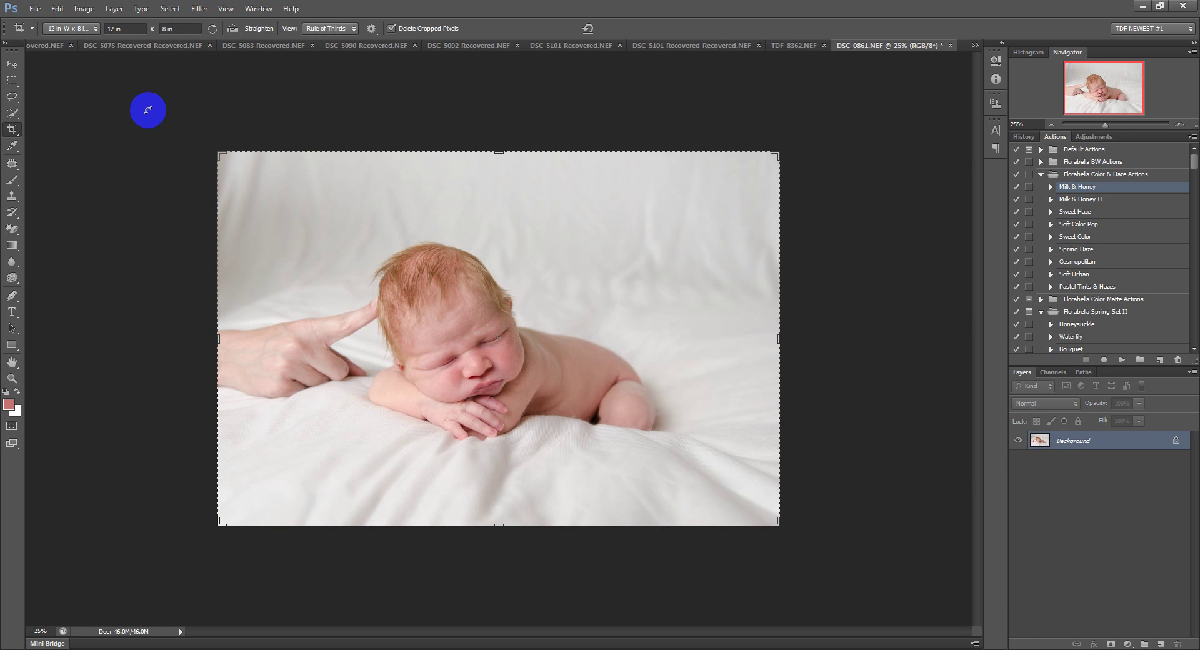
# Step: Duplicate the background layer, and copy a lassoed area of empty blanket beyond the baby's feet to a new layer
pyautogui.hotkey('ctrl', 'j')
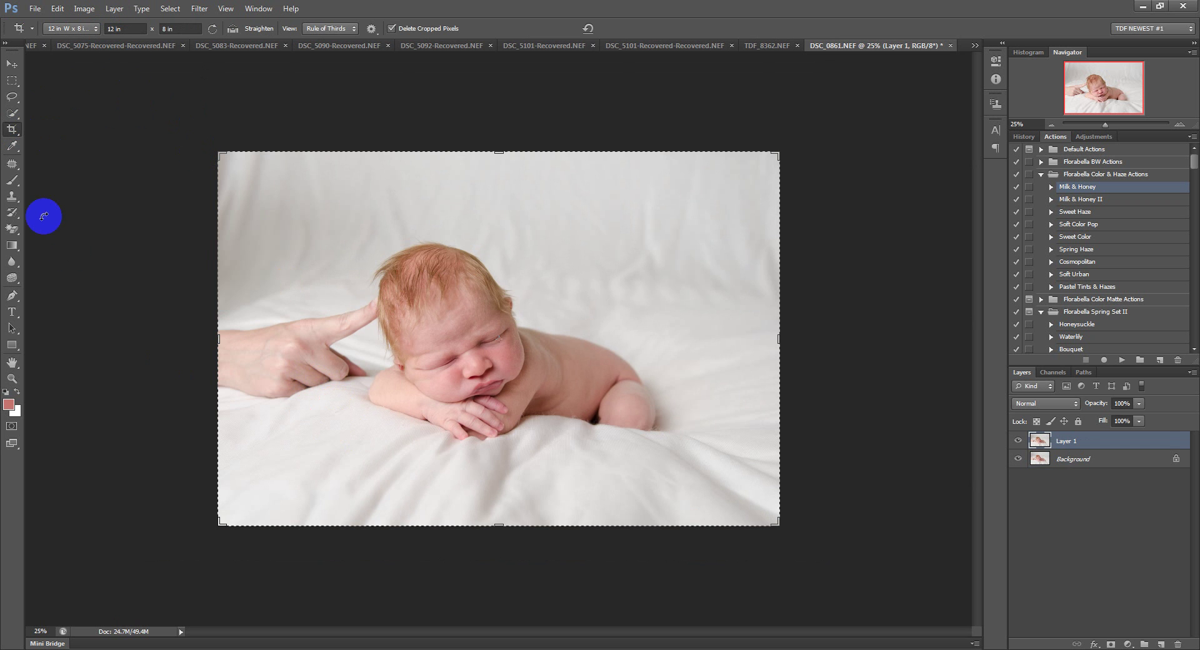
pyautogui.click(19, 195)
pyautogui.click(13, 99)
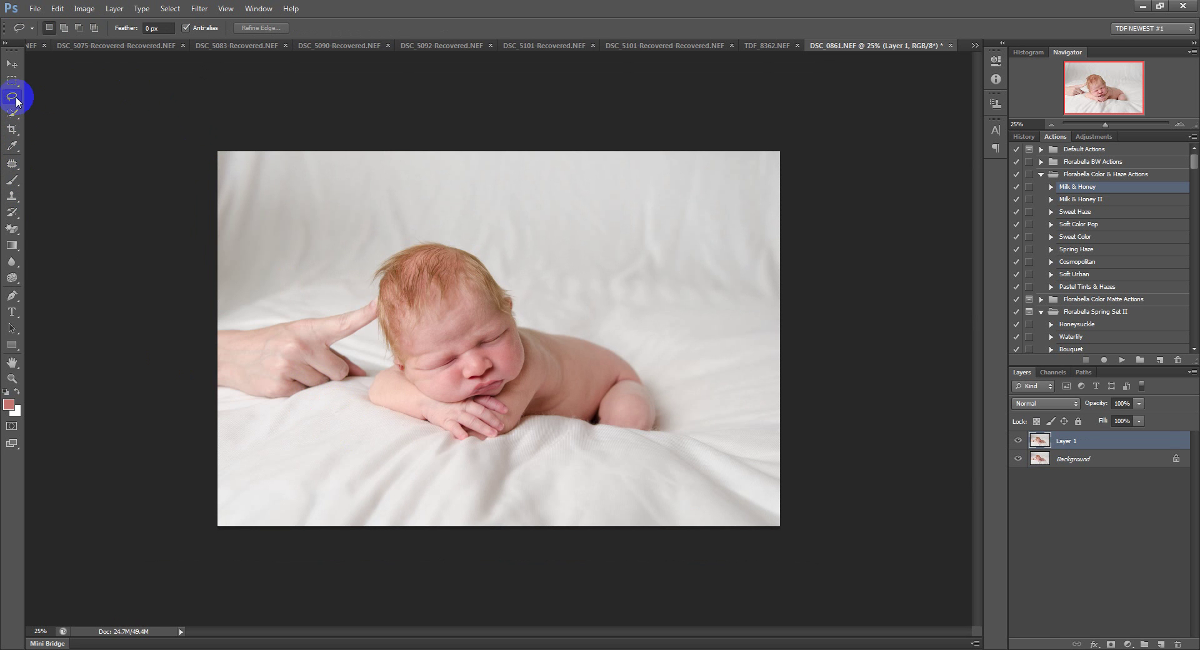
pyautogui.moveTo(786, 272)
pyautogui.mouseDown()
pyautogui.moveTo(689, 271)
pyautogui.moveTo(661, 320)
pyautogui.moveTo(666, 432)
pyautogui.moveTo(704, 508)
pyautogui.moveTo(831, 510)
pyautogui.moveTo(850, 489)
pyautogui.mouseUp()
pyautogui.hotkey('ctrl', 'j')
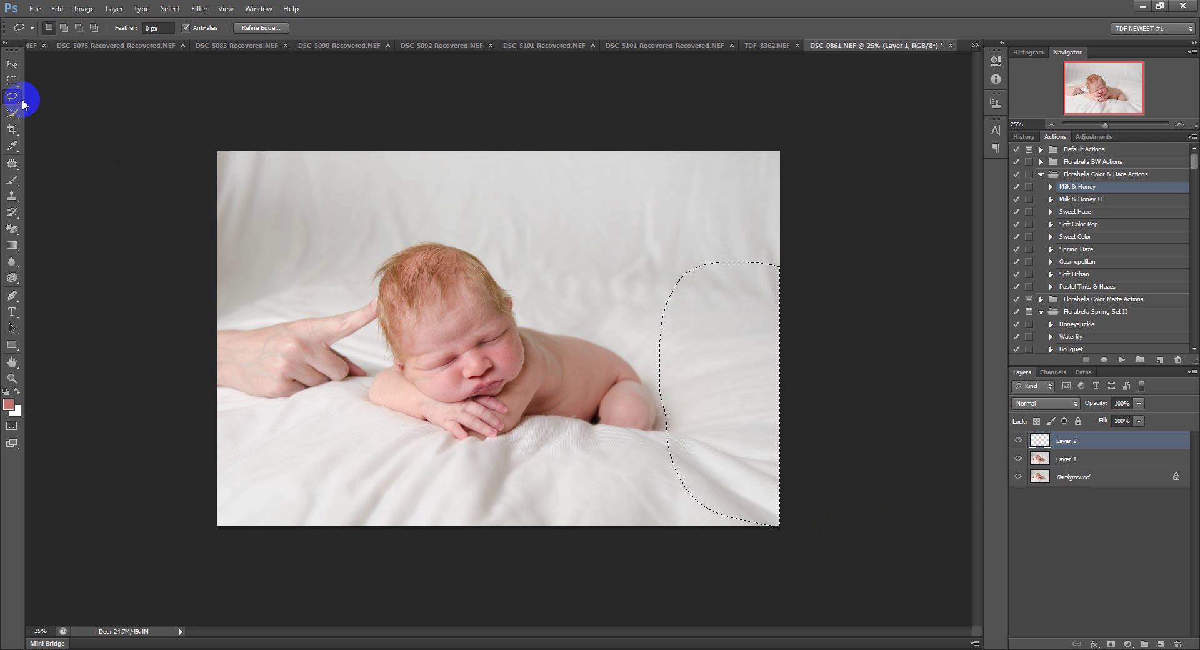
# Step: Flip the blanket patch horizontally and place it over the supporting hand beside the baby's head, rotated about 14°
pyautogui.hotkey('ctrl', 't')
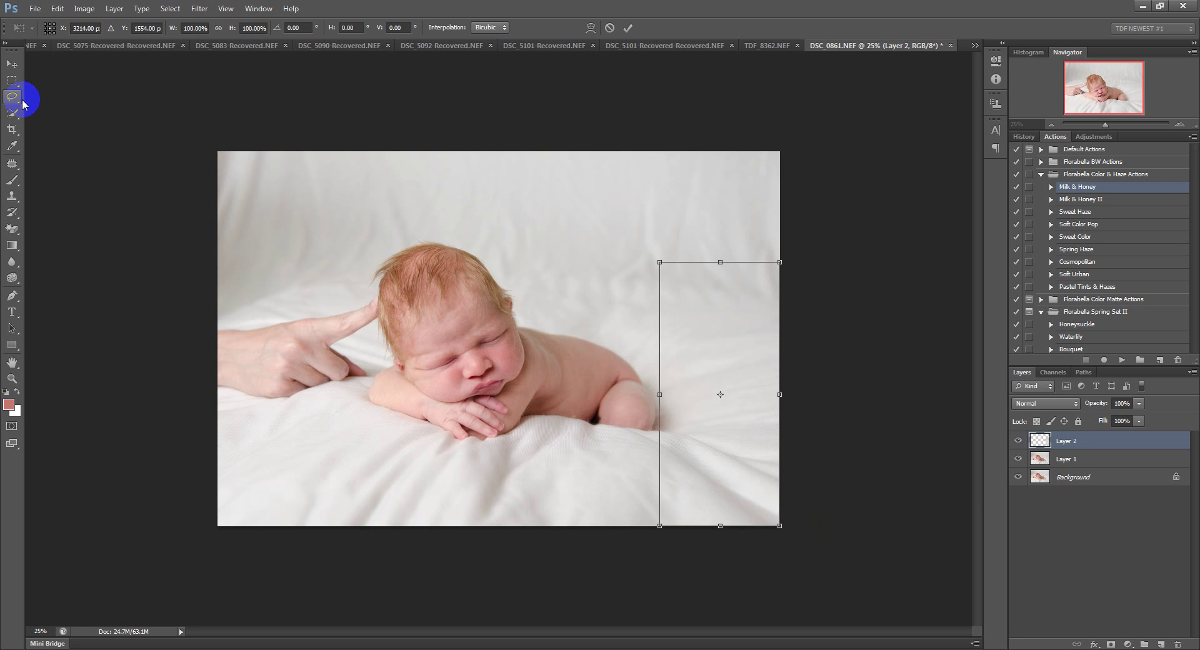
pyautogui.rightClick(714, 306)
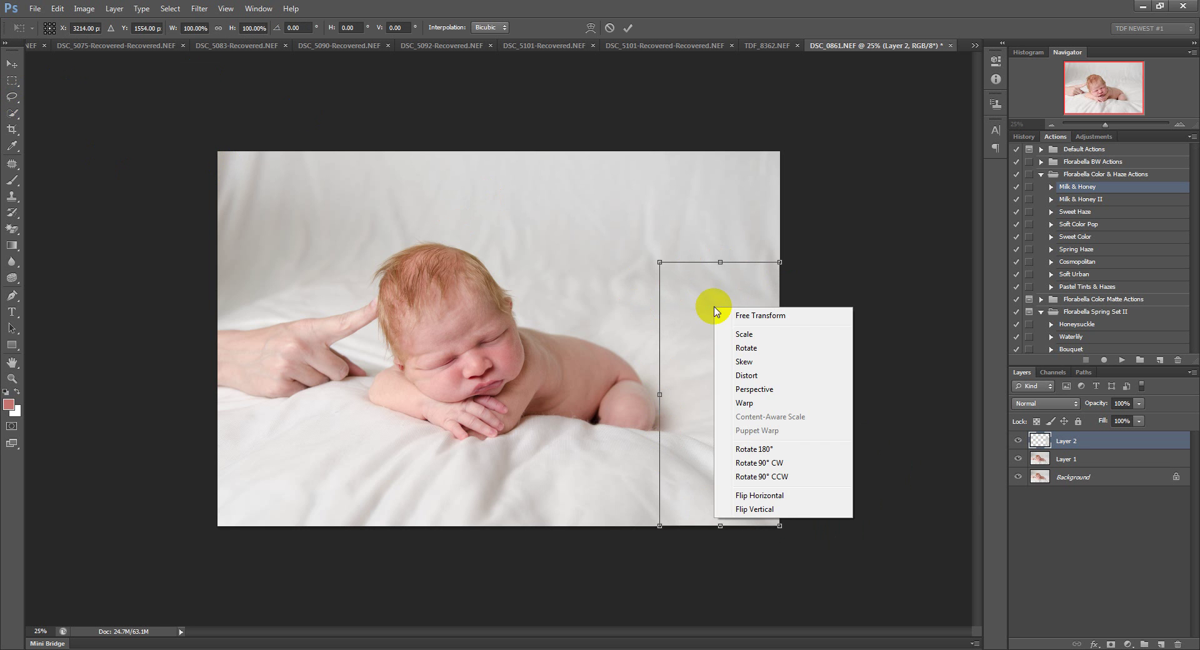
pyautogui.click(779, 497)
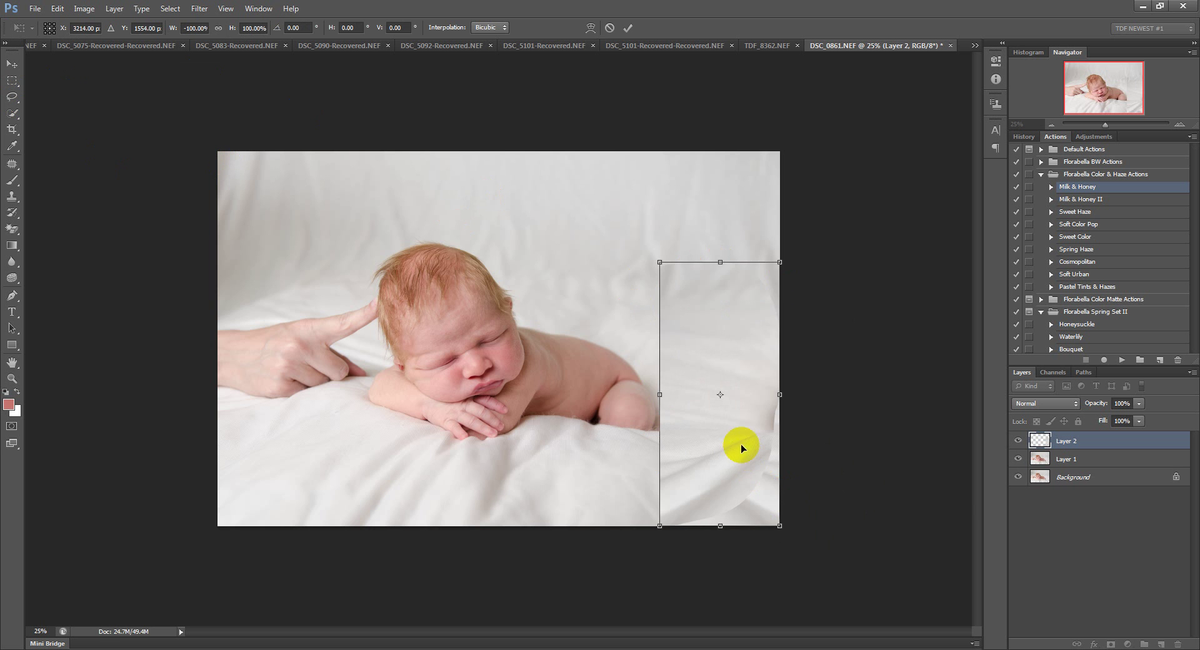
pyautogui.moveTo(719, 447); pyautogui.dragTo(311, 373)
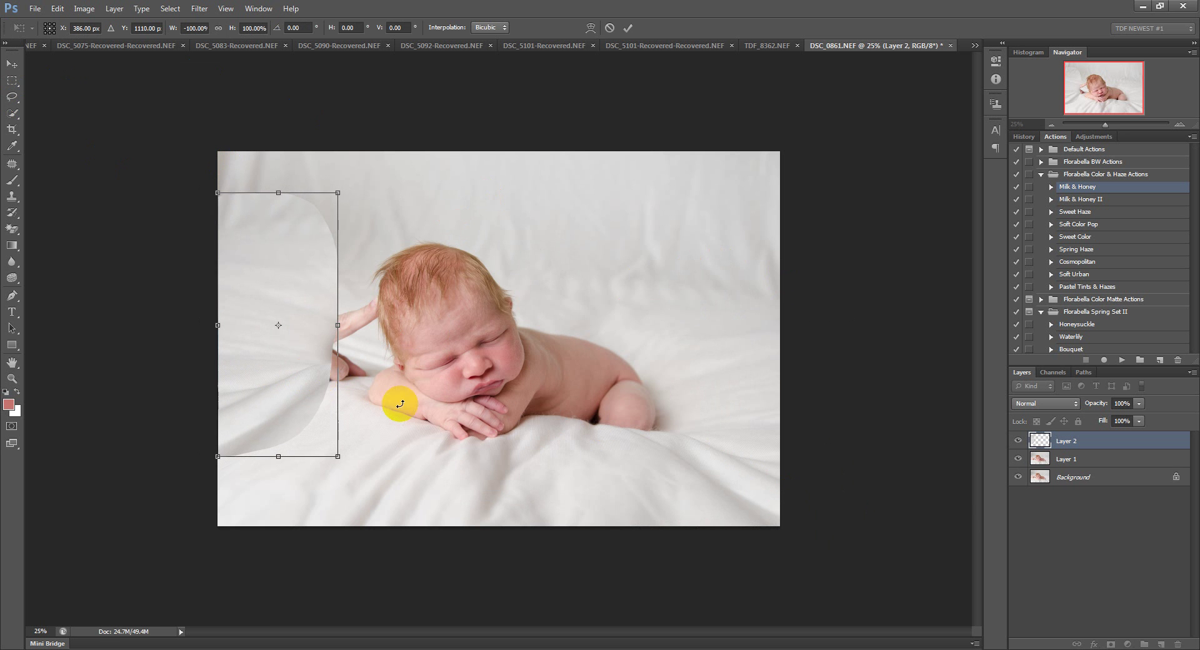
pyautogui.moveTo(393, 422); pyautogui.dragTo(368, 457)
pyautogui.moveTo(281, 420); pyautogui.dragTo(317, 445)
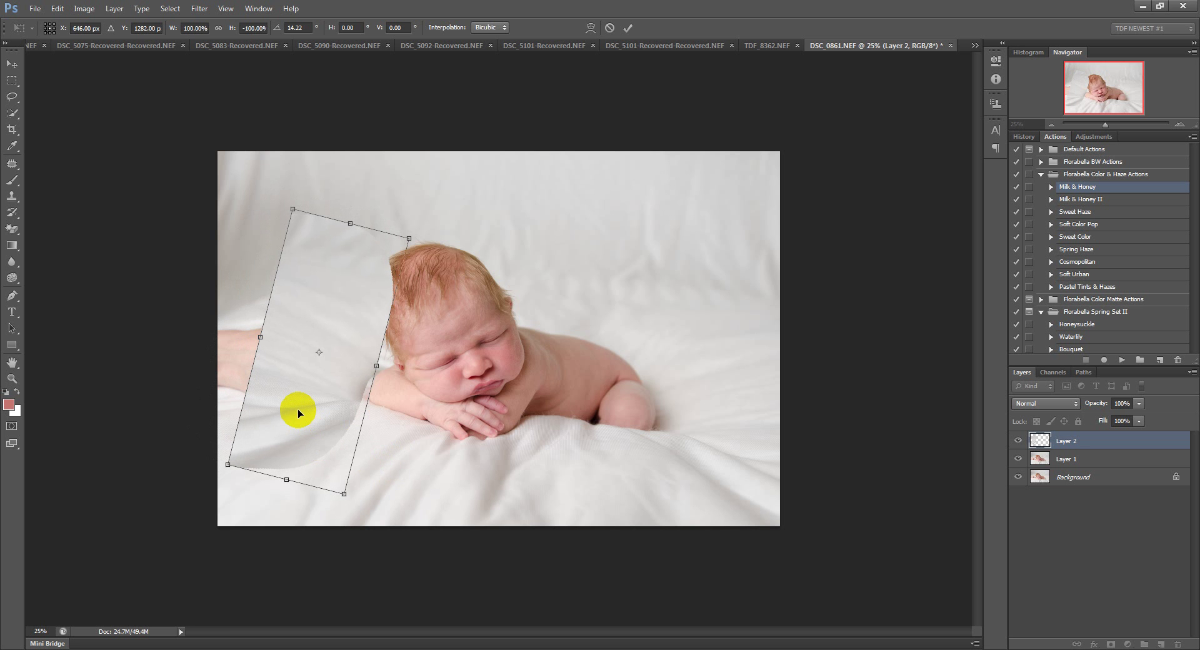
pyautogui.press('Return')
# Step: Erase the part of the blanket patch covering the baby's head with a 156 px eraser at 0% hardness
pyautogui.press('l')
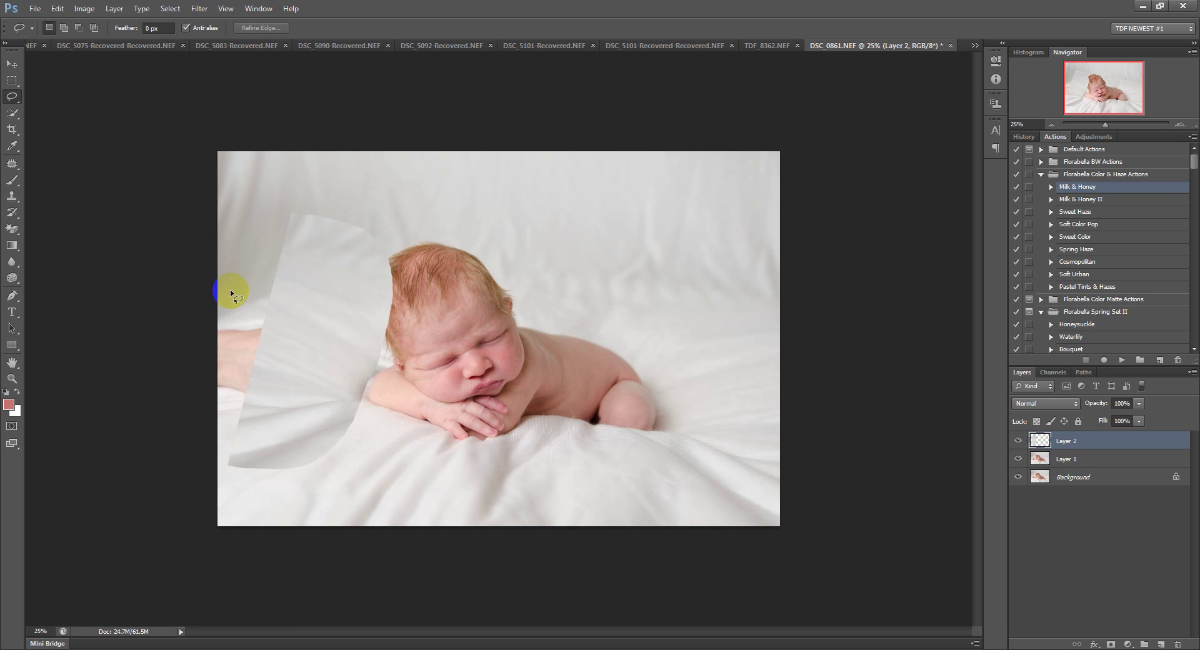
pyautogui.moveTo(12, 229); pyautogui.dragTo(59, 228)
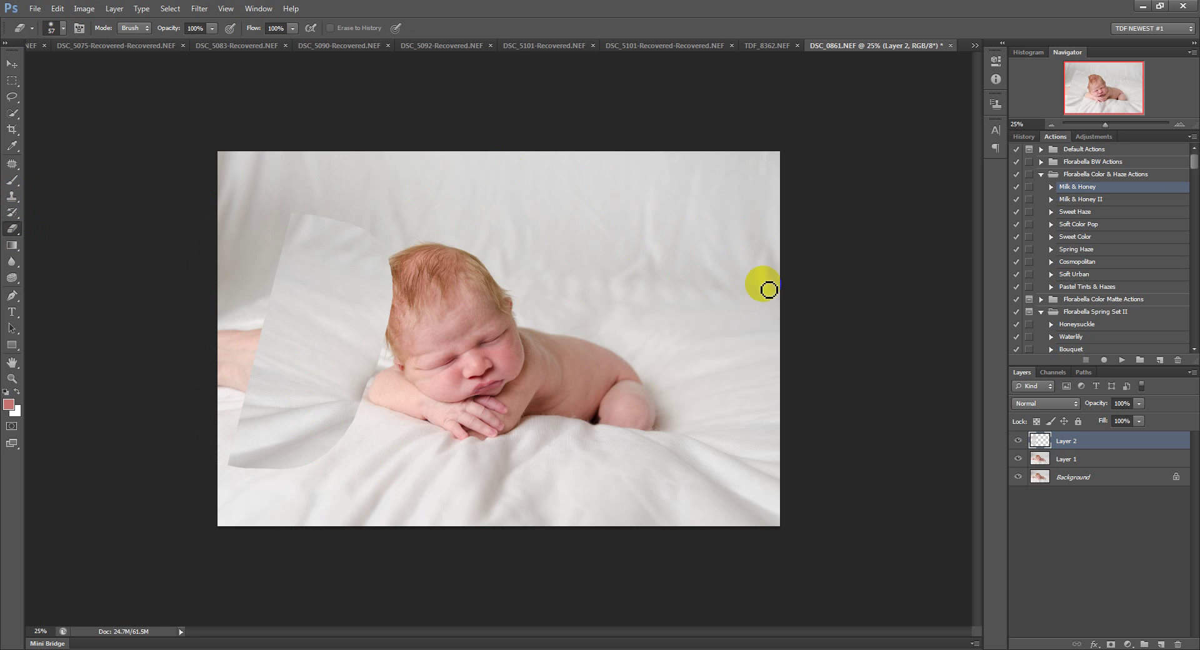
pyautogui.rightClick(416, 334)
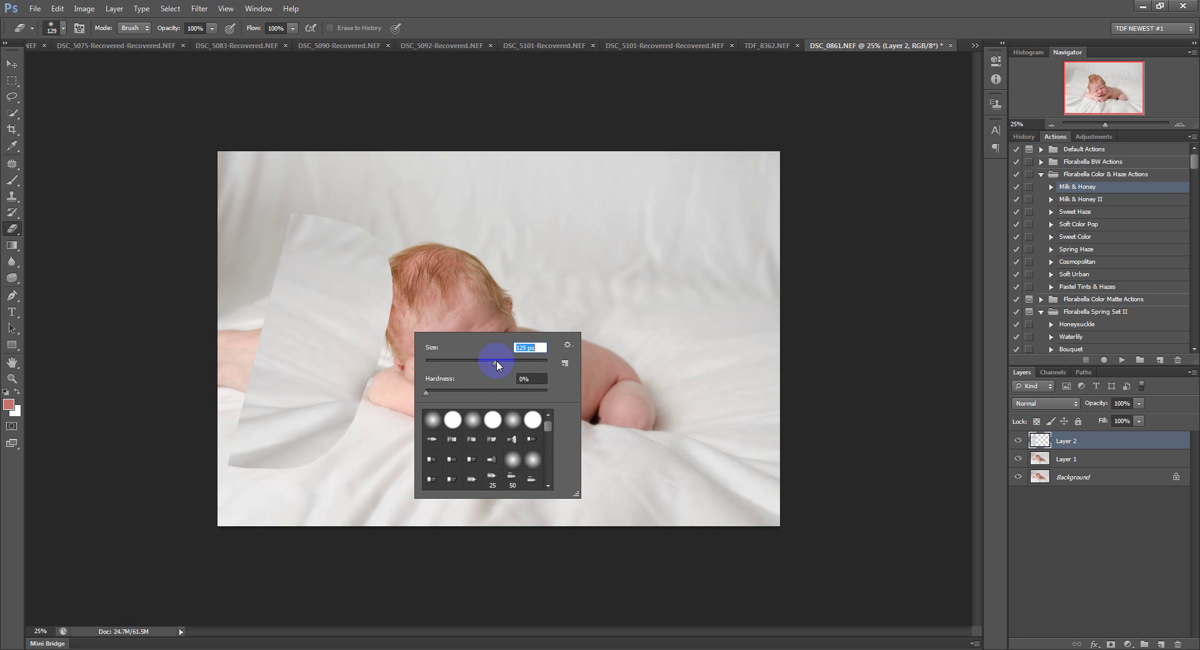
pyautogui.moveTo(496, 361); pyautogui.dragTo(504, 361)
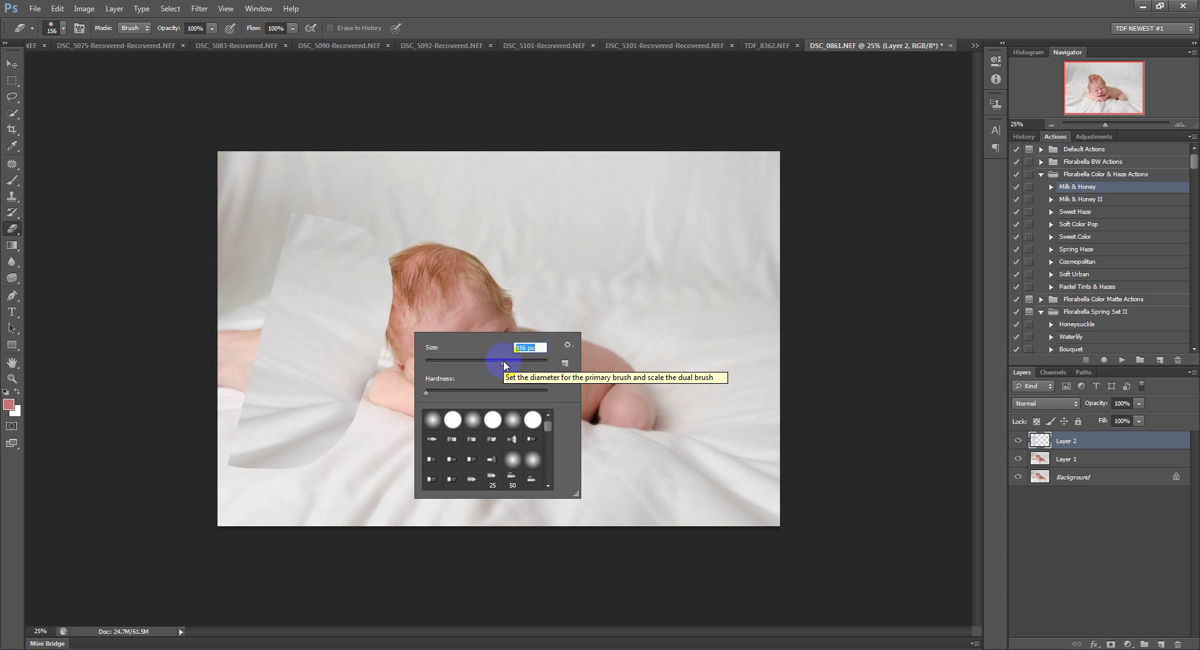
pyautogui.click(1019, 355)
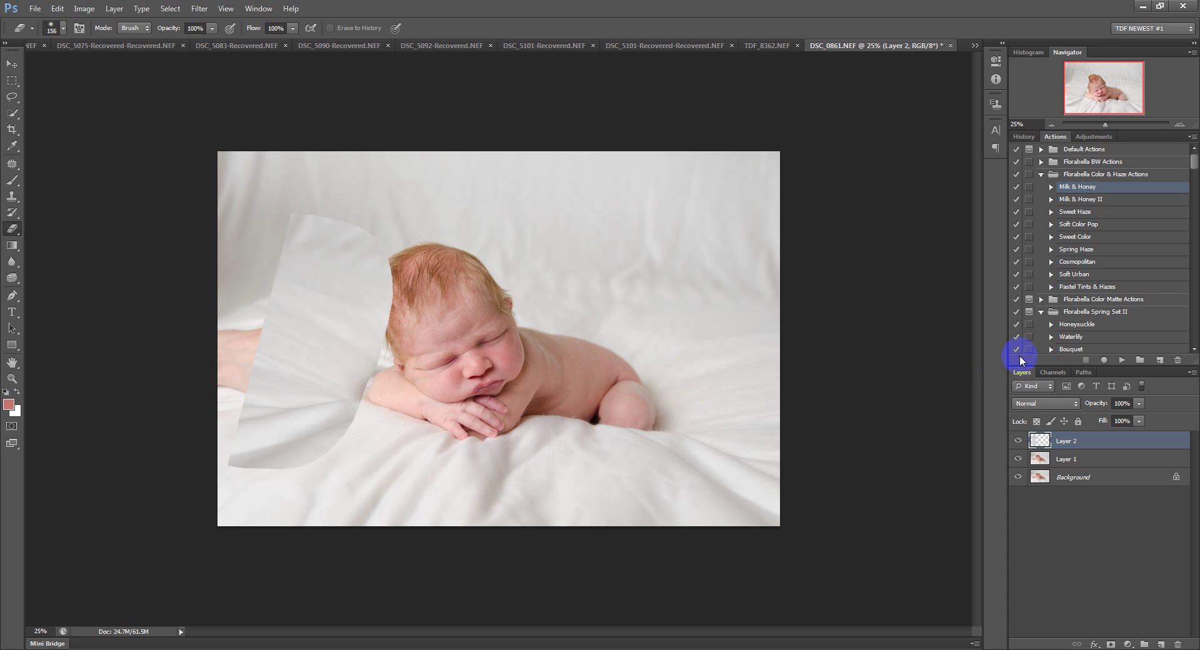
pyautogui.moveTo(445, 311)
pyautogui.mouseDown()
pyautogui.moveTo(391, 256)
pyautogui.moveTo(381, 313)
pyautogui.moveTo(394, 325)
pyautogui.mouseUp()
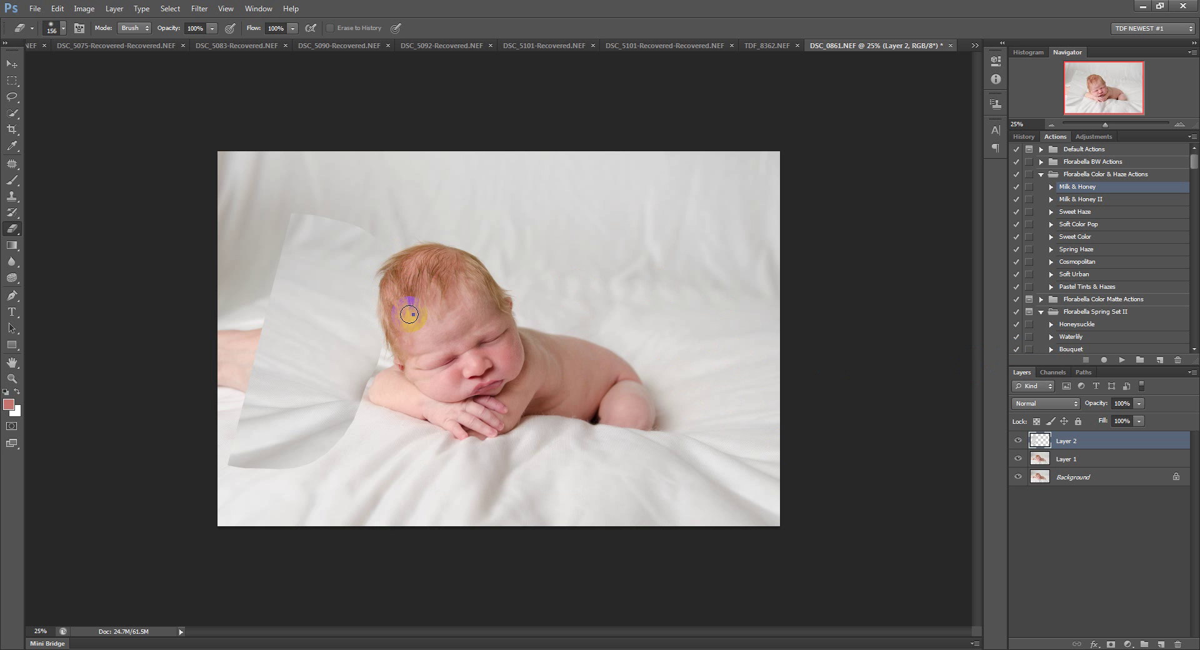
# Step: Erase the patch remnants closely along the edge of the baby's hair with a 39 px soft eraser
pyautogui.rightClick(409, 314)
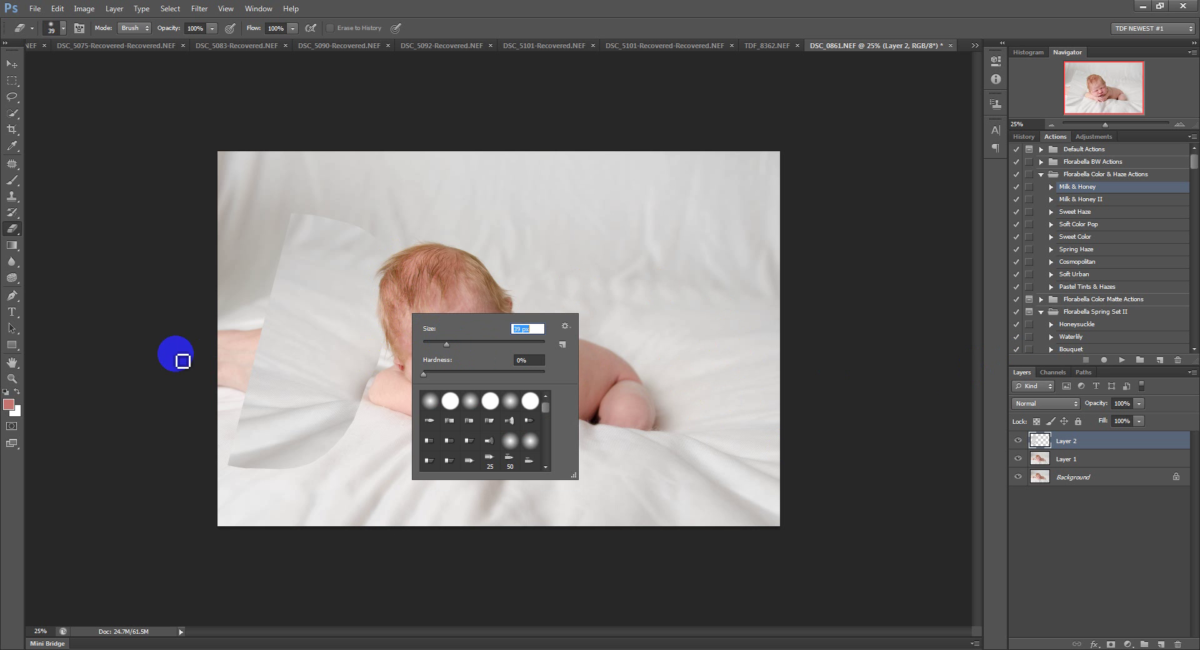
pyautogui.click(11, 379)
pyautogui.click(230, 355)
pyautogui.click(390, 334)
pyautogui.click(390, 333)
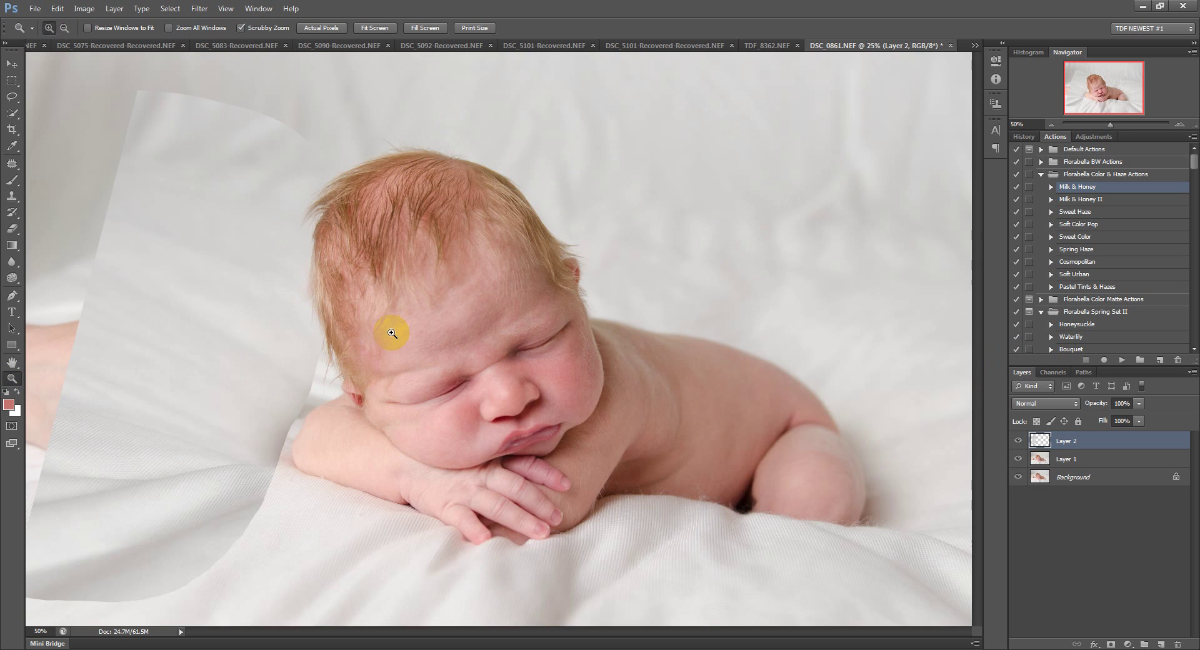
pyautogui.click(385, 329)
pyautogui.rightClick(359, 303)
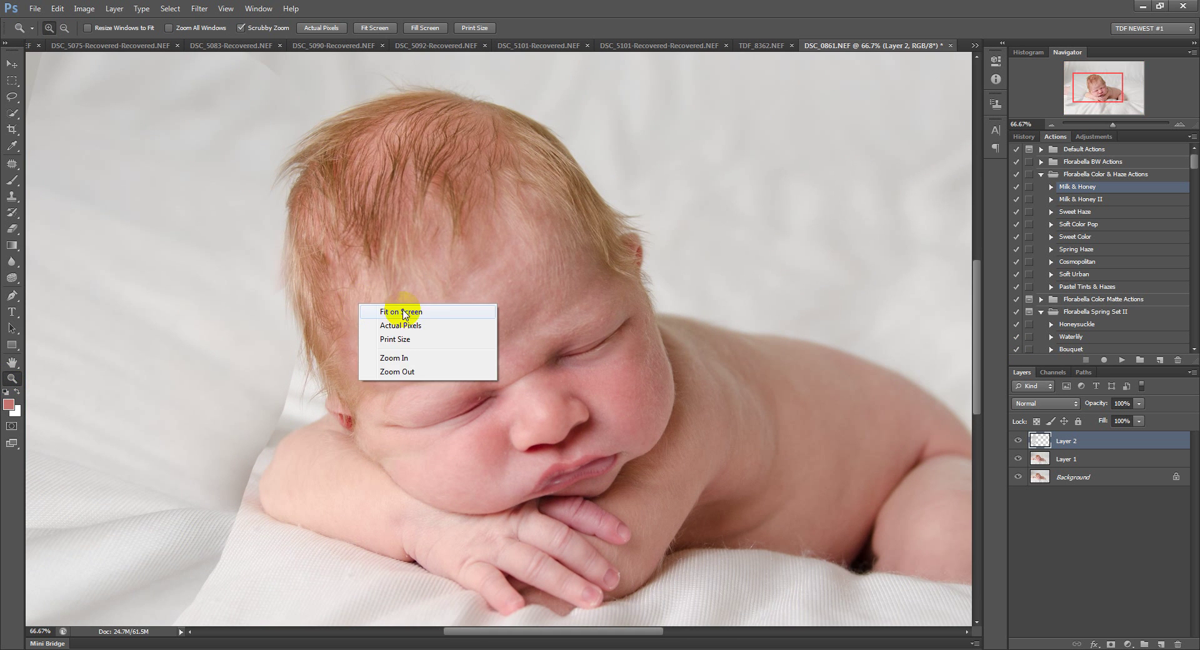
pyautogui.click(318, 263)
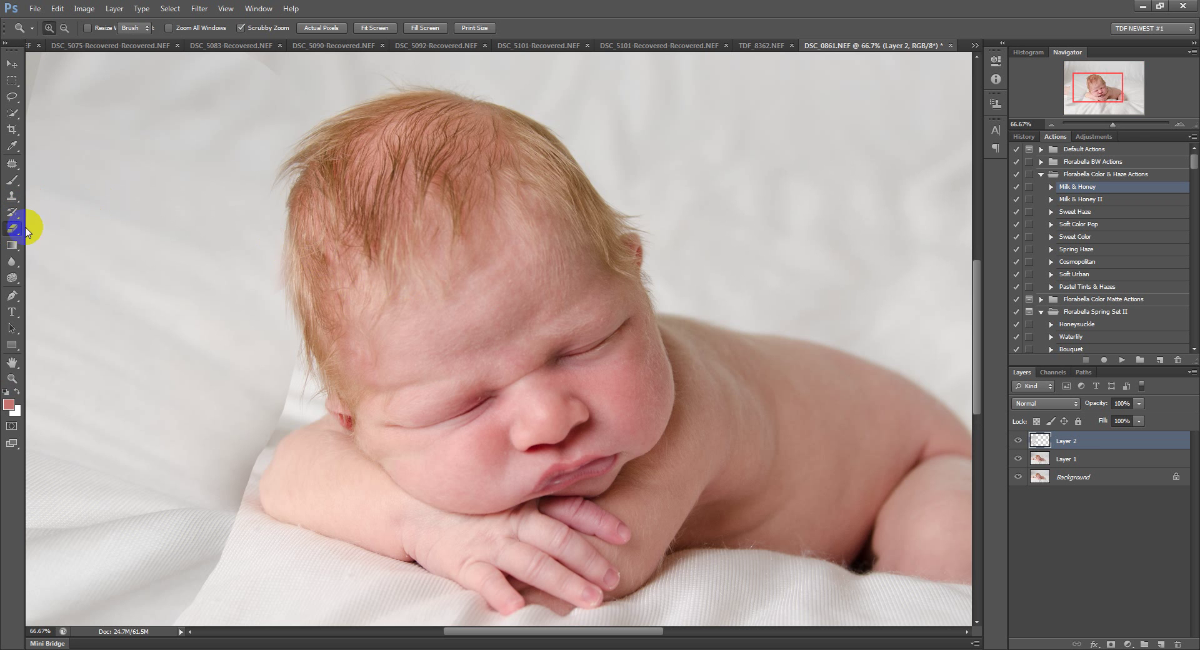
pyautogui.click(13, 228)
pyautogui.moveTo(295, 214)
pyautogui.mouseDown()
pyautogui.moveTo(290, 282)
pyautogui.moveTo(297, 262)
pyautogui.moveTo(303, 315)
pyautogui.moveTo(283, 288)
pyautogui.mouseUp()
pyautogui.click(328, 281)
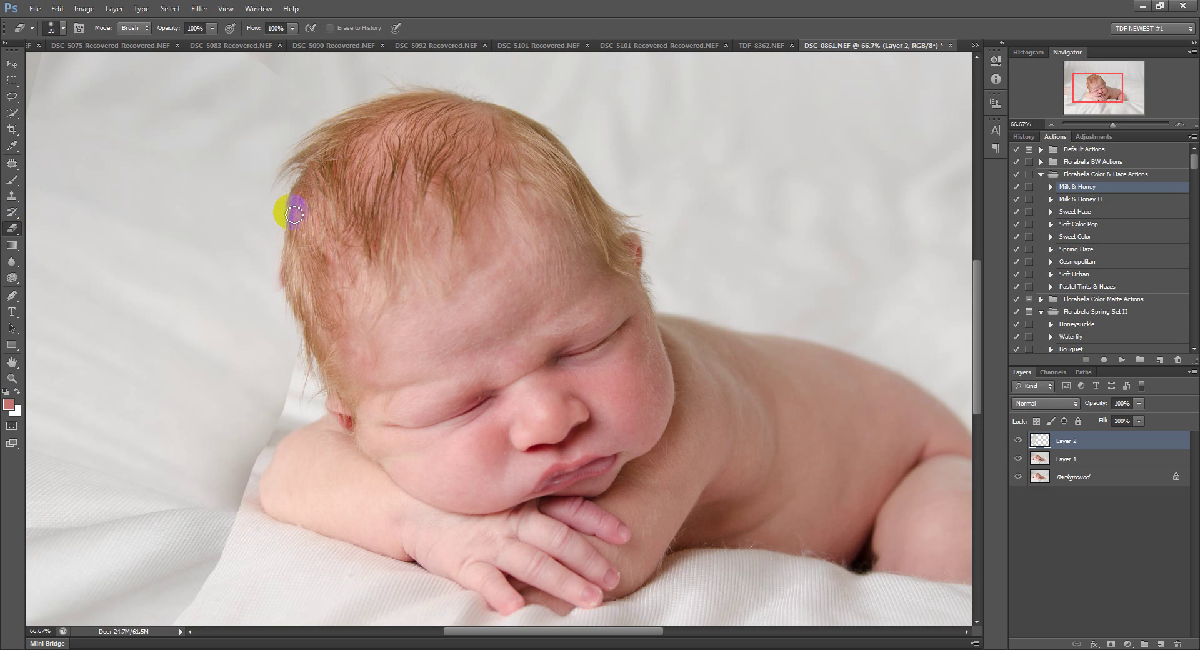
pyautogui.moveTo(289, 212)
pyautogui.mouseDown()
pyautogui.moveTo(303, 182)
pyautogui.moveTo(311, 195)
pyautogui.mouseUp()
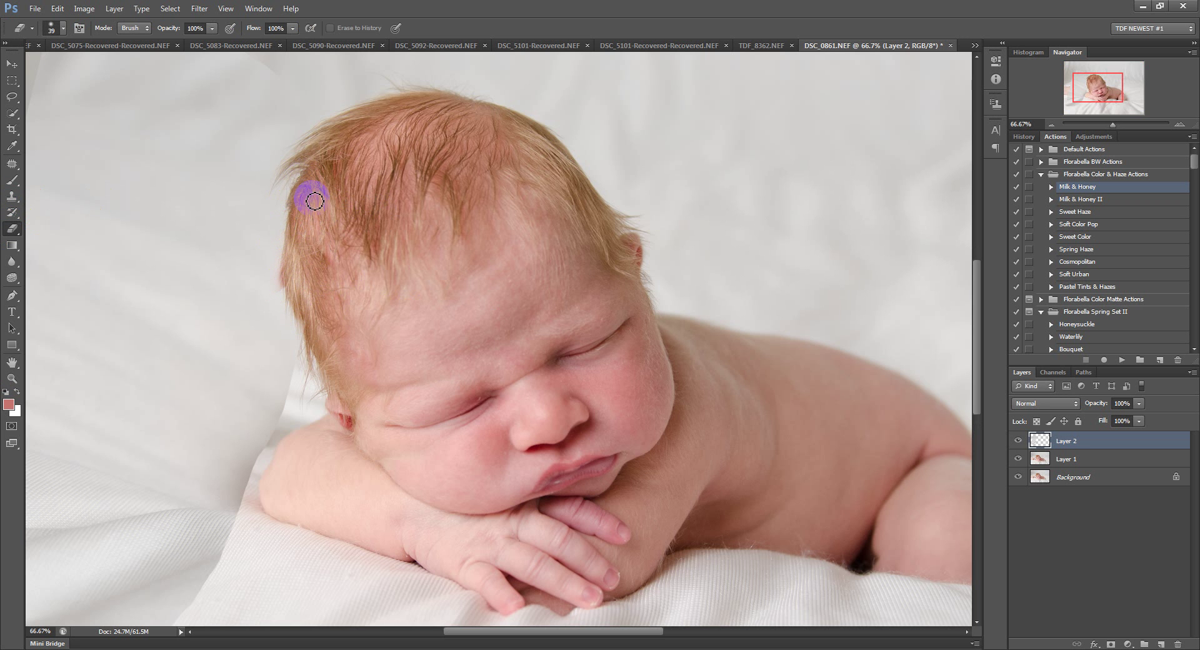
# Step: Blend the patch's hard edges beside the baby's arm and along its upper side using a 193 px soft eraser
pyautogui.rightClick(350, 321)
pyautogui.click(452, 363)
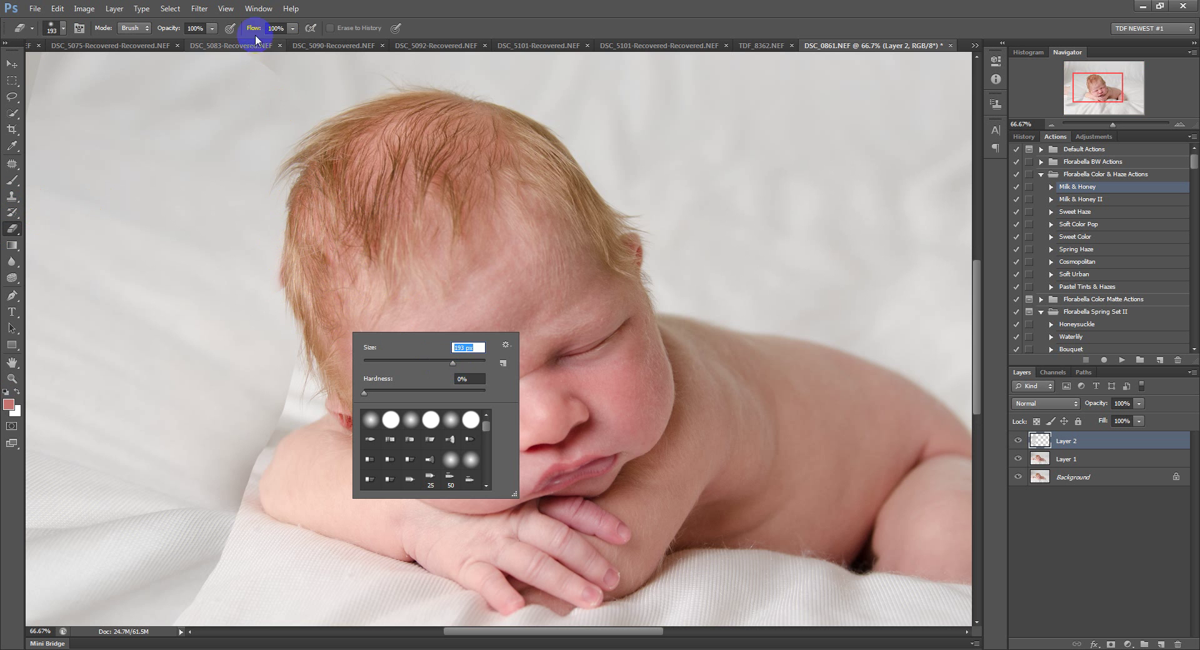
pyautogui.click(308, 373)
pyautogui.moveTo(309, 373)
pyautogui.mouseDown()
pyautogui.moveTo(241, 555)
pyautogui.moveTo(185, 568)
pyautogui.moveTo(177, 585)
pyautogui.mouseUp()
pyautogui.scroll(-3, 397, 382)
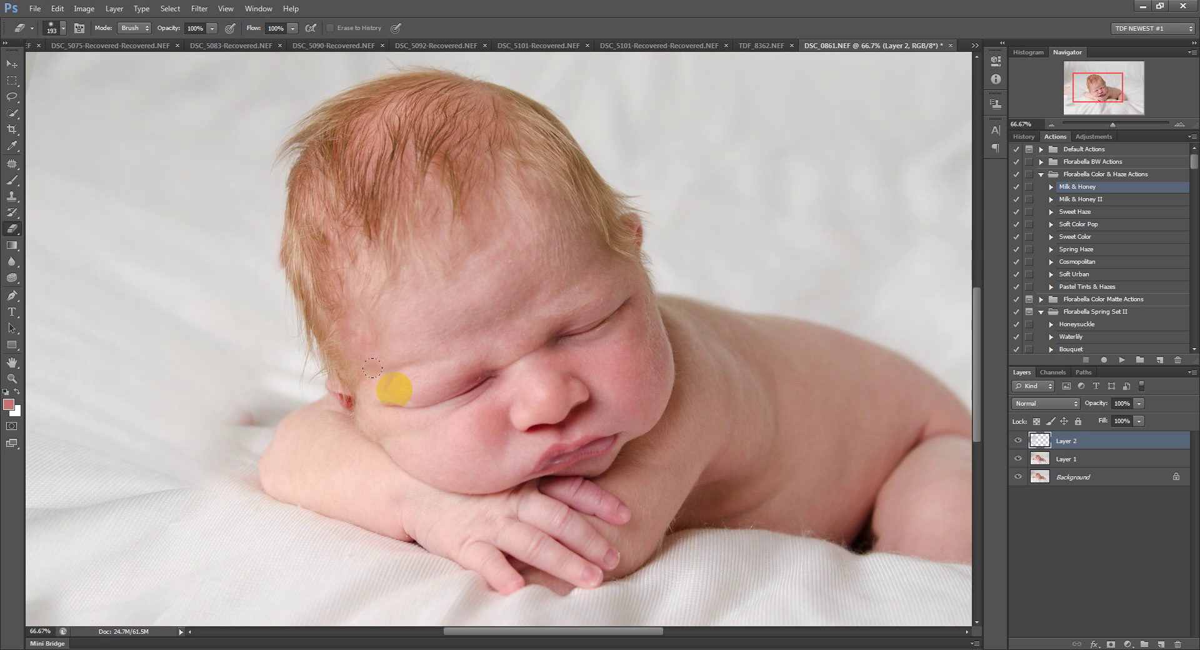
pyautogui.moveTo(116, 476)
pyautogui.mouseDown()
pyautogui.moveTo(182, 506)
pyautogui.moveTo(80, 522)
pyautogui.moveTo(471, 423)
pyautogui.mouseUp()
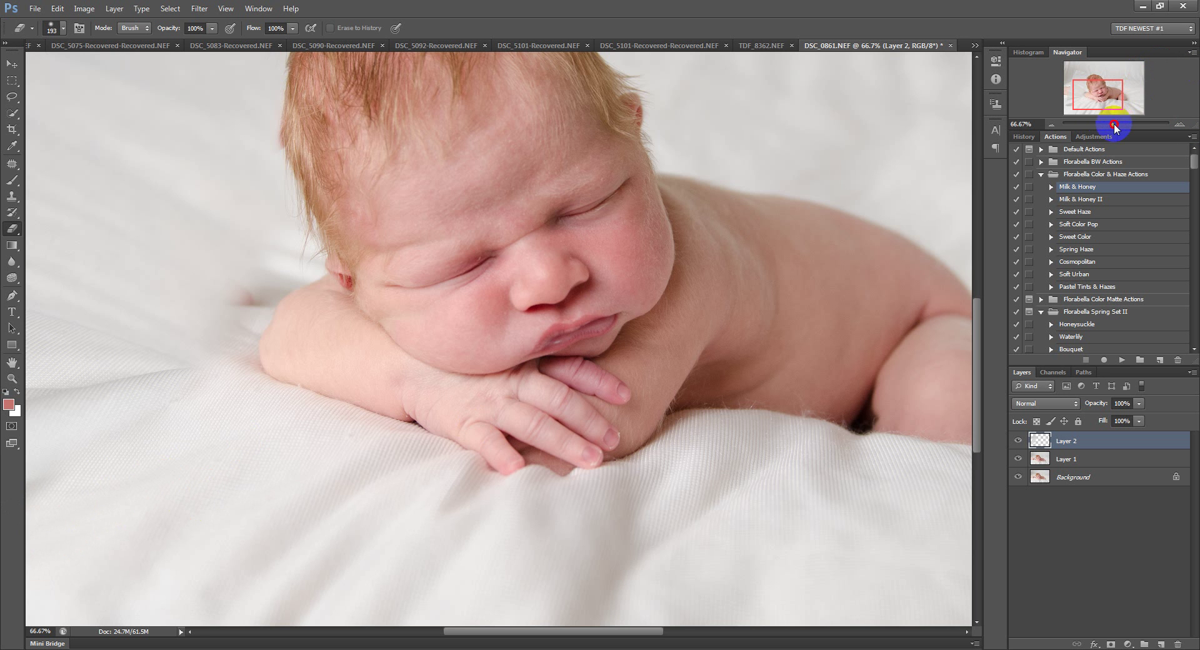
pyautogui.moveTo(1113, 125); pyautogui.dragTo(1105, 126)
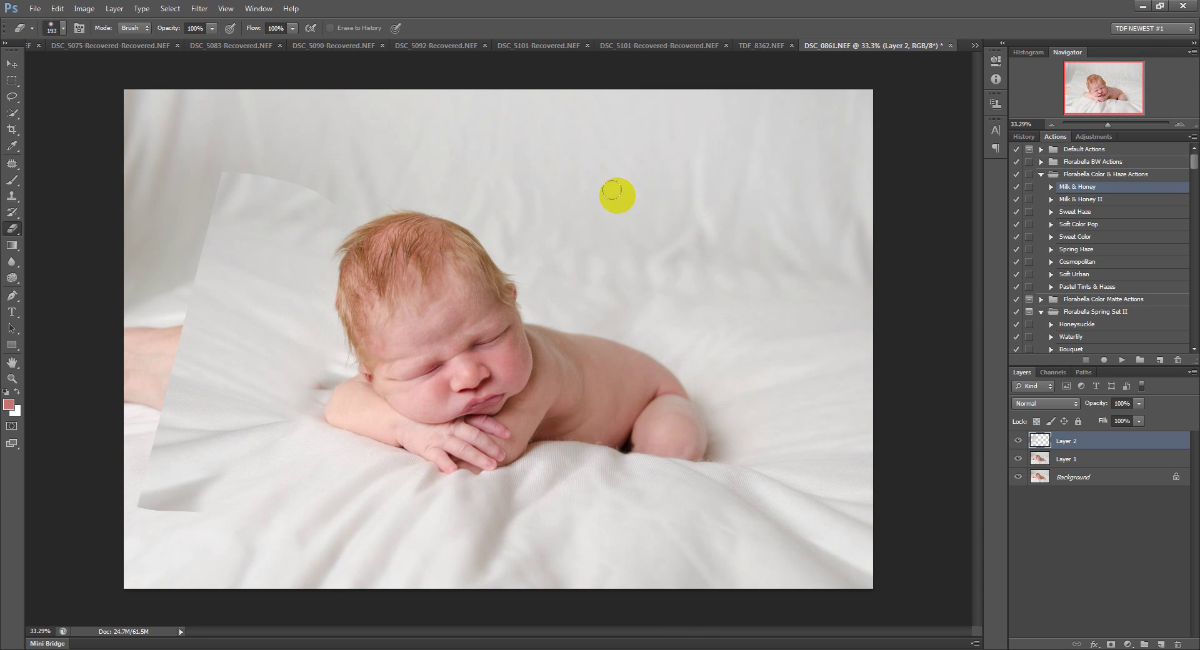
pyautogui.moveTo(220, 180)
pyautogui.mouseDown()
pyautogui.moveTo(300, 268)
pyautogui.moveTo(195, 260)
pyautogui.mouseUp()
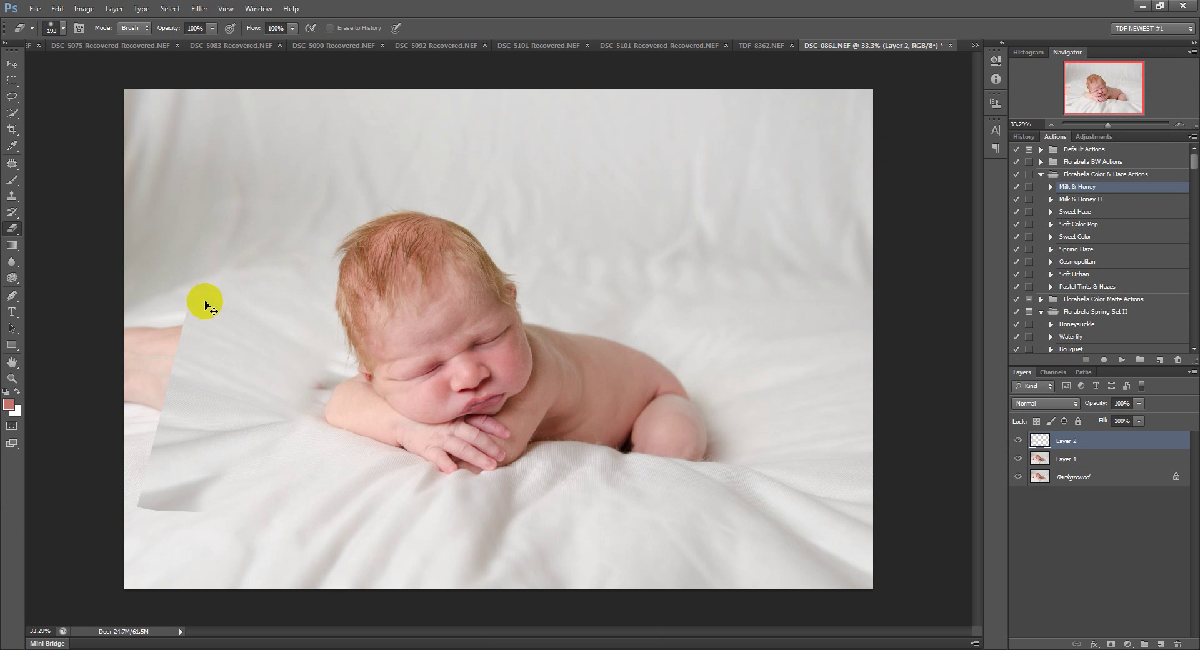
# Step: Stretch the blanket patch horizontally past the photo's left edge to cover the remaining hand and forearm
pyautogui.hotkey('ctrl', 't')
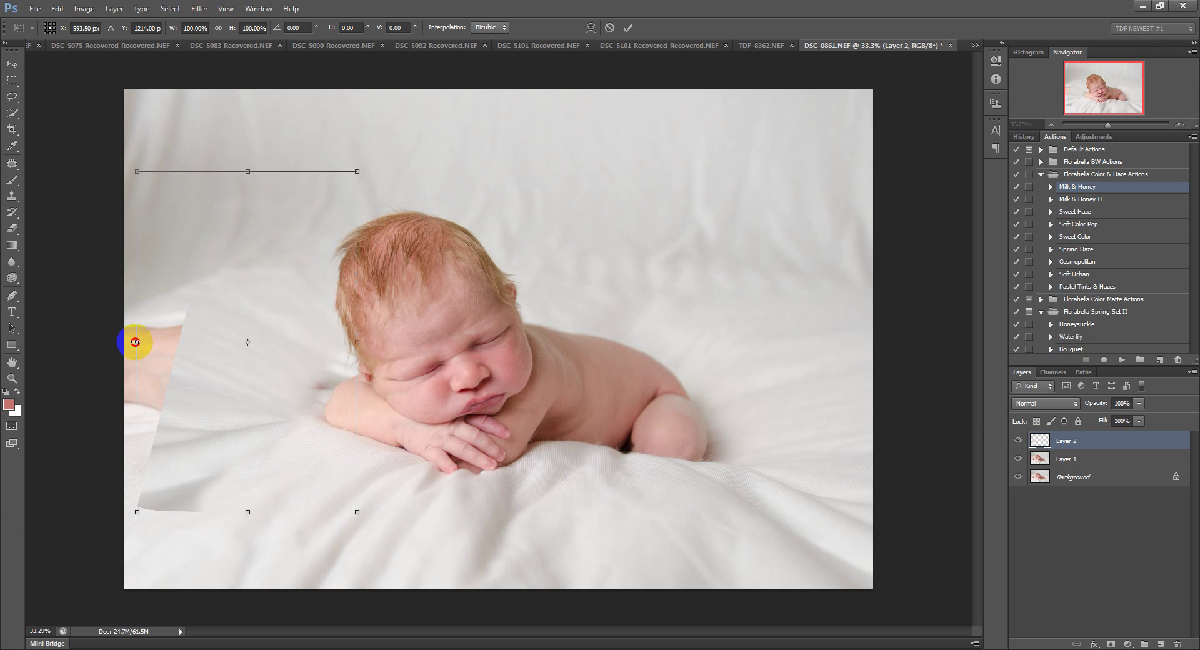
pyautogui.moveTo(128, 341); pyautogui.dragTo(37, 342)
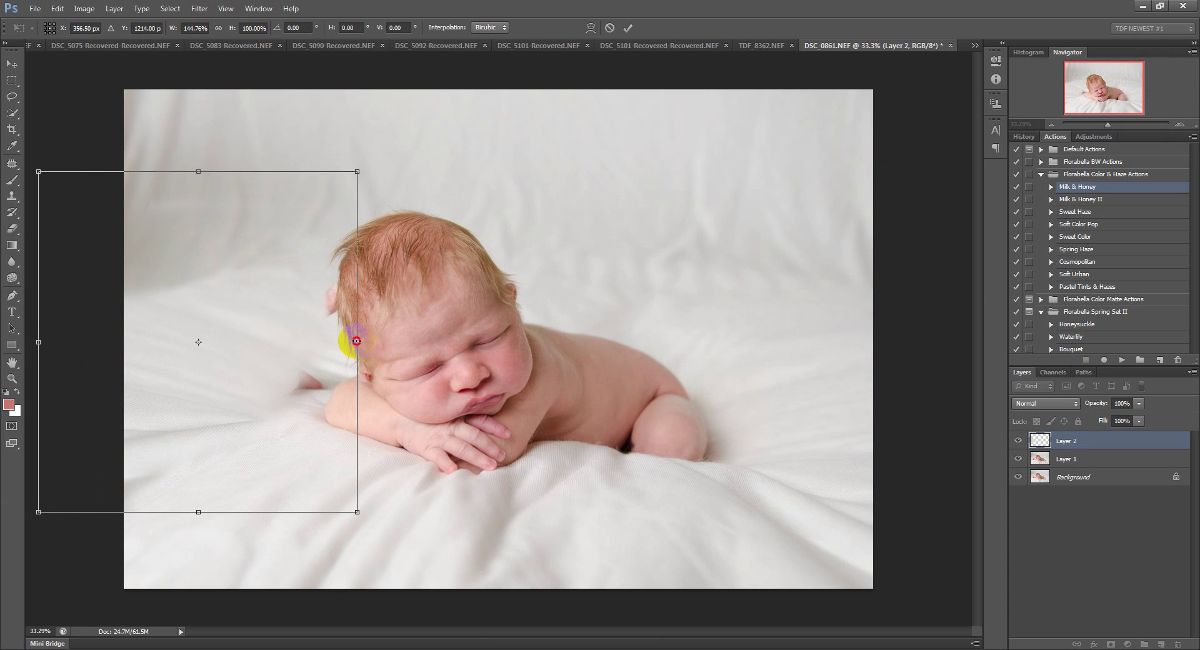
pyautogui.moveTo(356, 340); pyautogui.dragTo(373, 342)
pyautogui.press('Return')
# Step: Erase the stretched patch where it overlaps the baby's hair with a 34 px soft eraser
pyautogui.press('e')
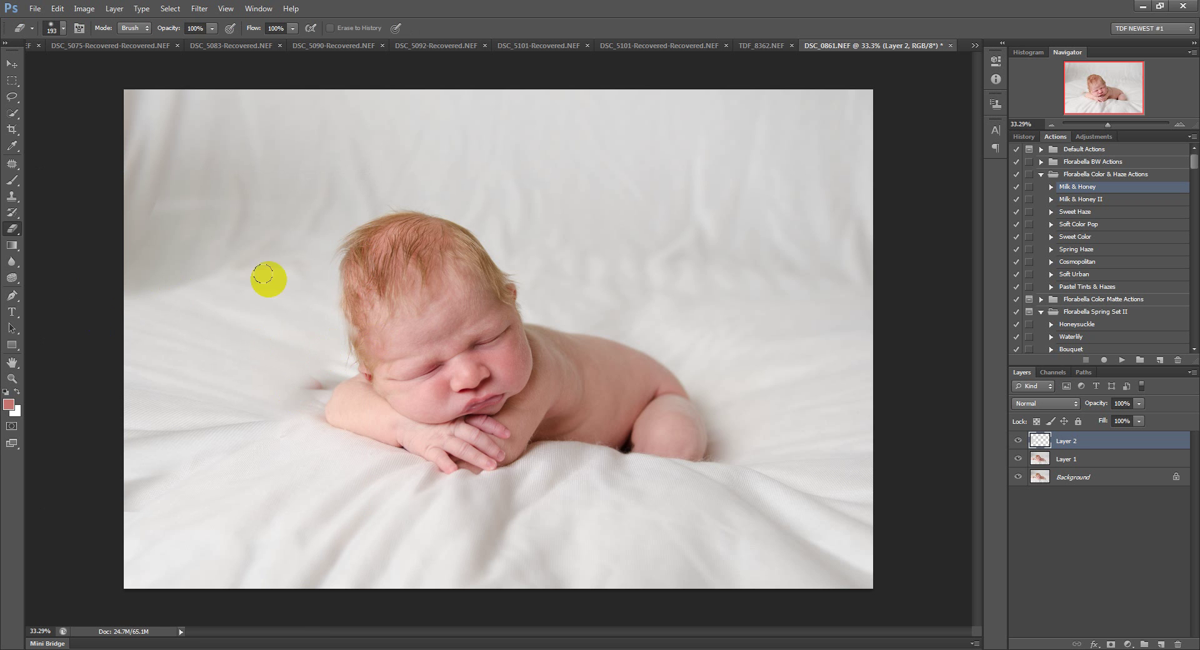
pyautogui.click(9, 247)
pyautogui.rightClick(434, 308)
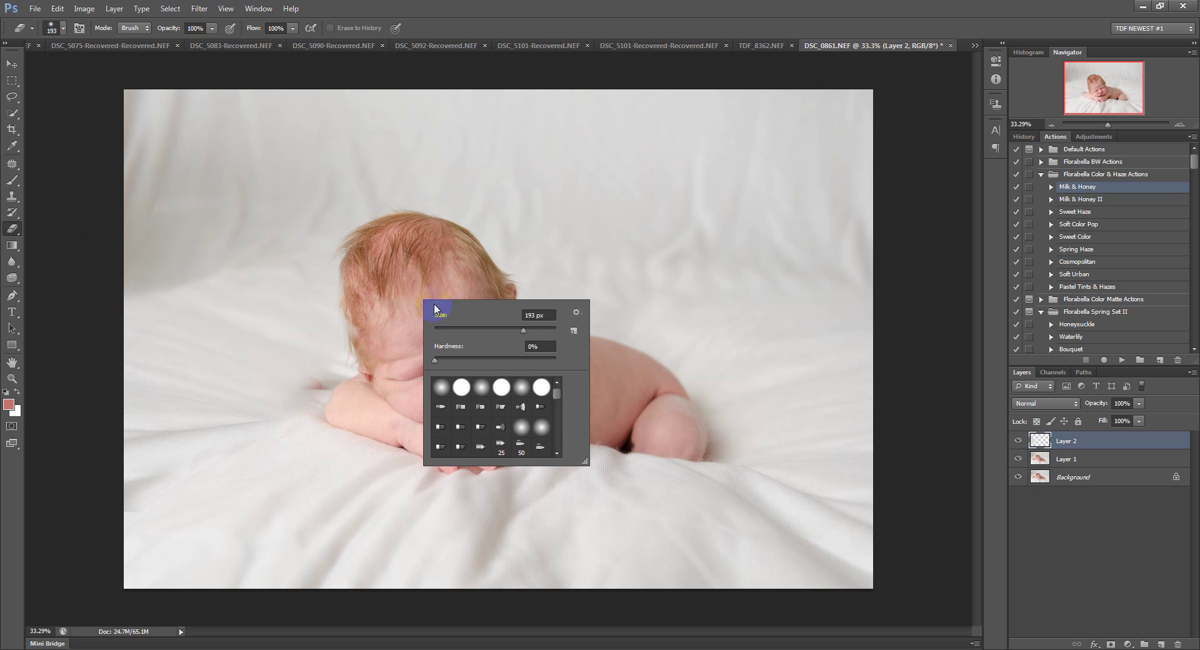
pyautogui.click(457, 328)
pyautogui.moveTo(350, 282)
pyautogui.mouseDown()
pyautogui.moveTo(361, 347)
pyautogui.moveTo(365, 331)
pyautogui.moveTo(359, 351)
pyautogui.moveTo(349, 274)
pyautogui.moveTo(346, 294)
pyautogui.moveTo(354, 250)
pyautogui.moveTo(340, 264)
pyautogui.moveTo(362, 240)
pyautogui.moveTo(344, 248)
pyautogui.moveTo(358, 246)
pyautogui.moveTo(345, 280)
pyautogui.mouseUp()
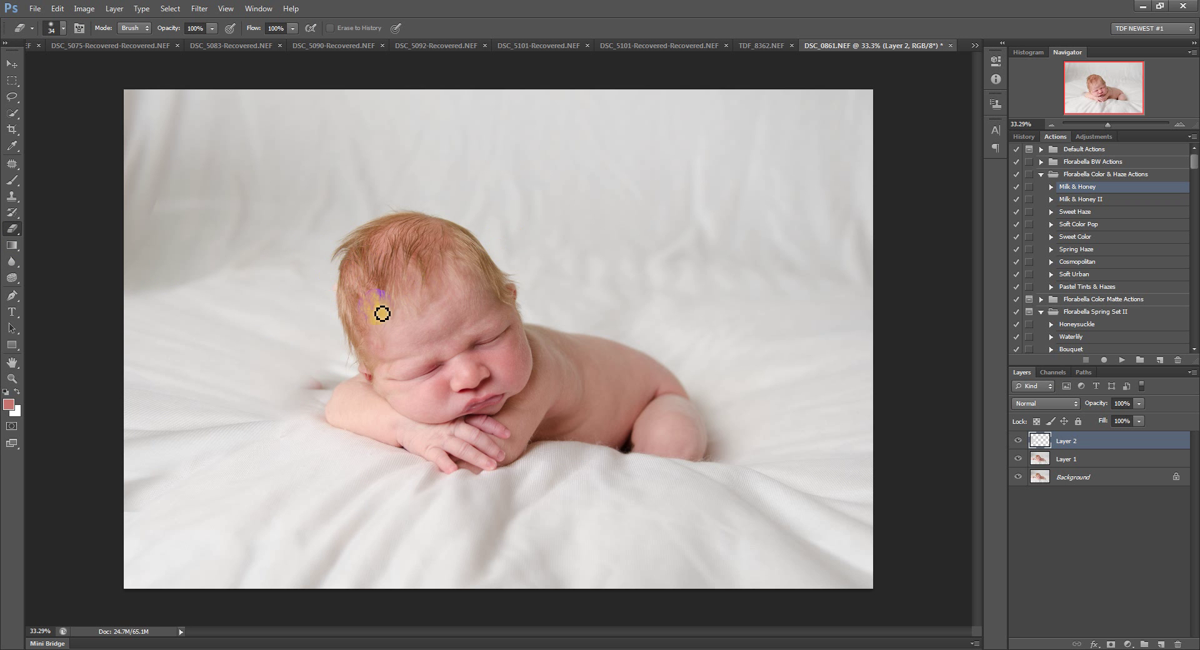
pyautogui.moveTo(338, 282); pyautogui.dragTo(347, 284)
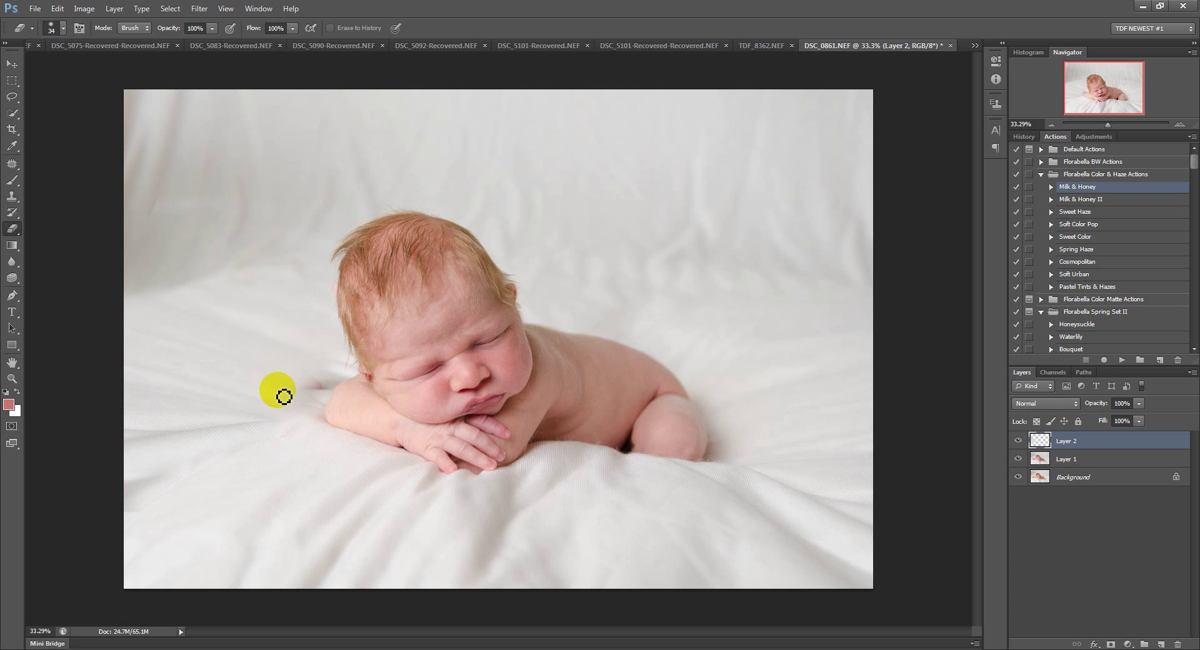
pyautogui.click(560, 415)
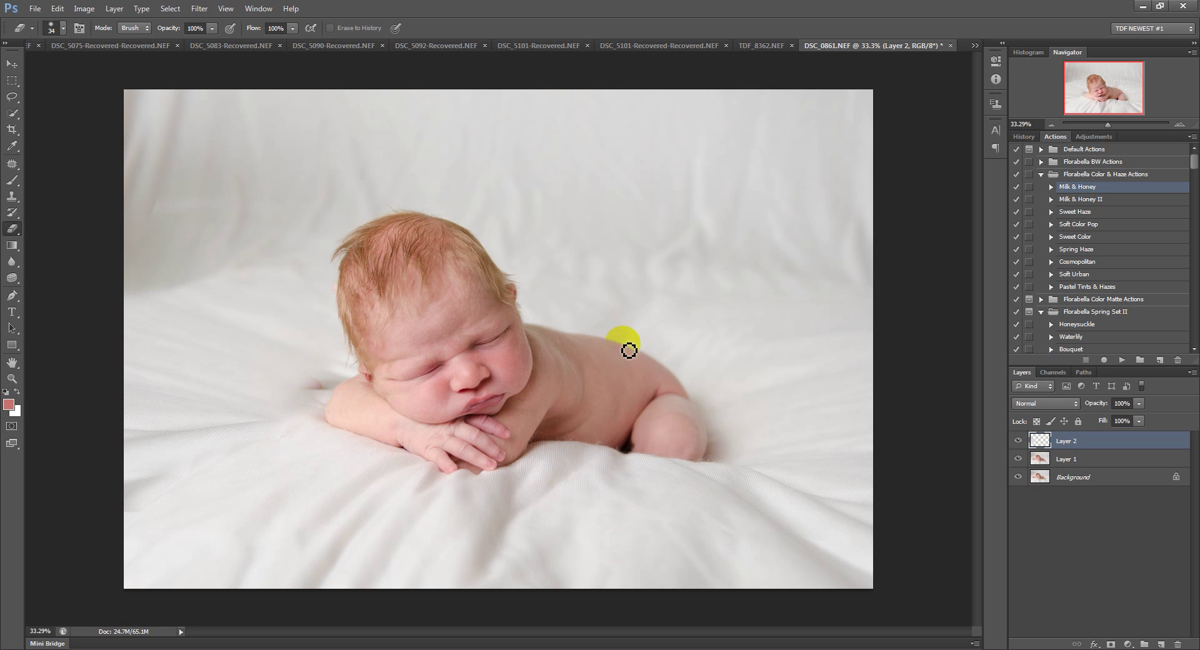
# Step: Smooth the blanket wrinkles in the left foreground of Layer 1 using the Patch tool in Source mode with nearby fabric
pyautogui.click(332, 269)
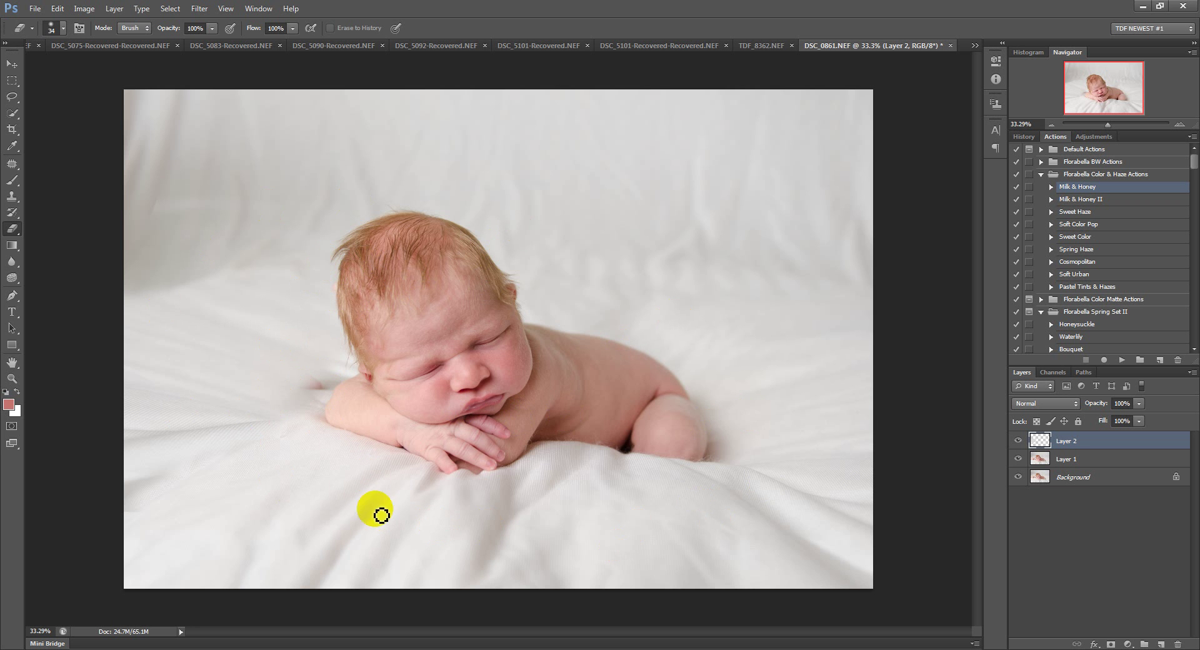
pyautogui.click(1065, 460)
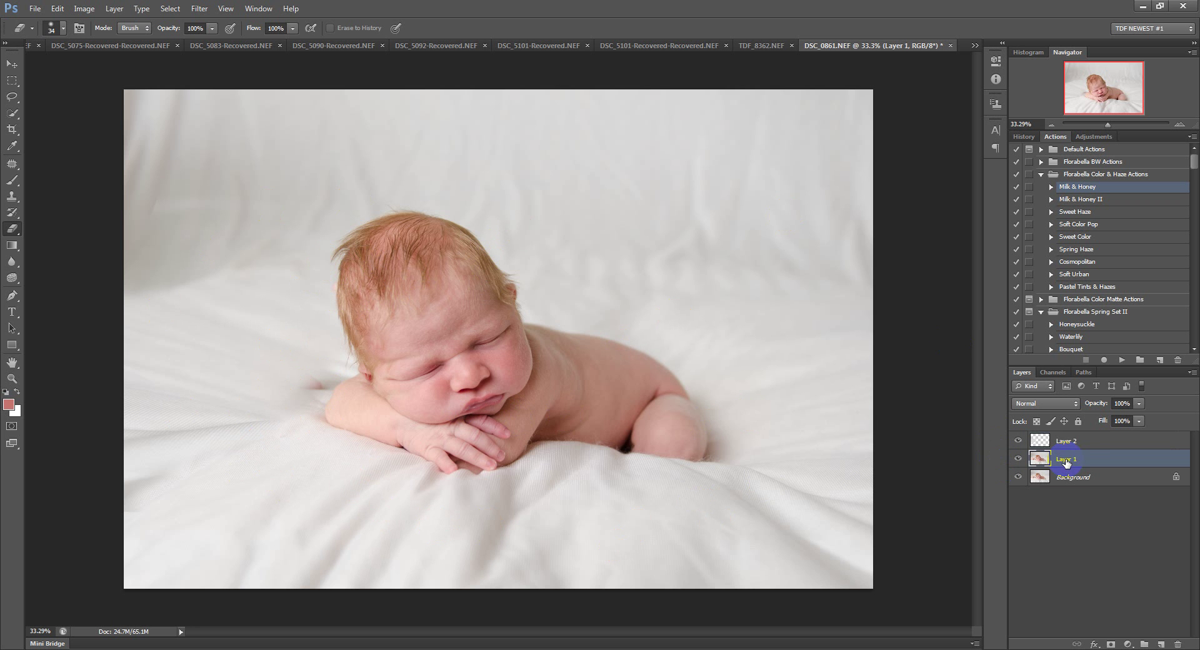
pyautogui.click(14, 163)
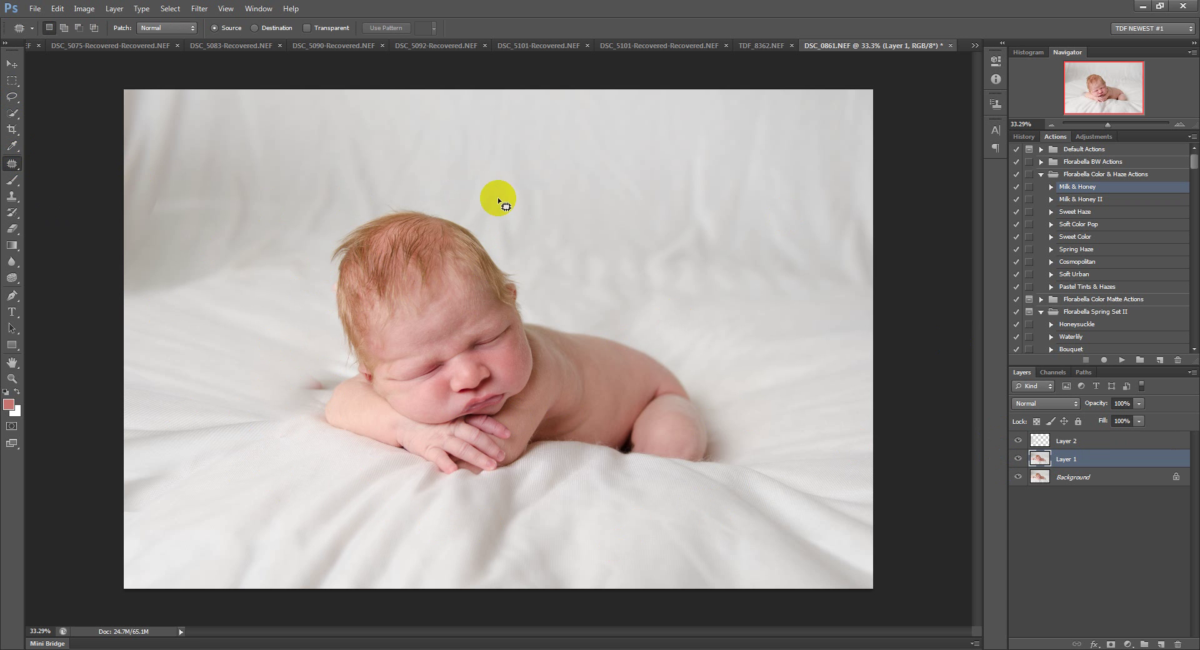
pyautogui.moveTo(351, 489)
pyautogui.mouseDown()
pyautogui.moveTo(321, 493)
pyautogui.moveTo(344, 515)
pyautogui.moveTo(314, 522)
pyautogui.moveTo(234, 508)
pyautogui.moveTo(297, 486)
pyautogui.moveTo(273, 586)
pyautogui.moveTo(262, 530)
pyautogui.moveTo(201, 503)
pyautogui.moveTo(265, 457)
pyautogui.mouseUp()
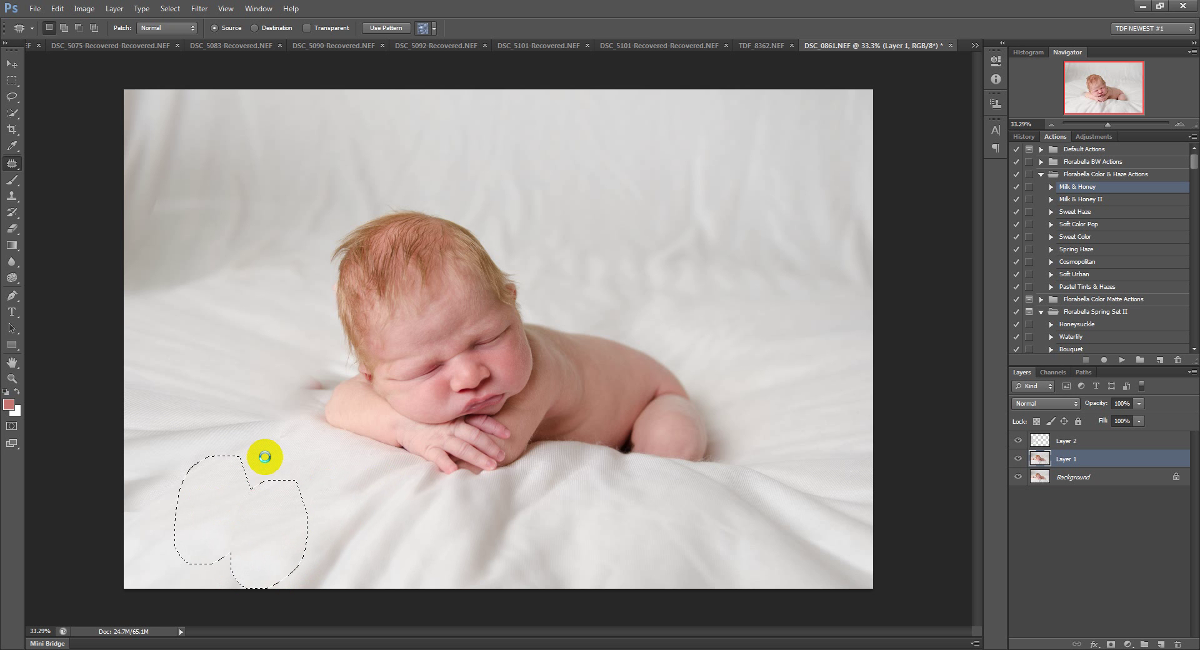
pyautogui.click(378, 501)
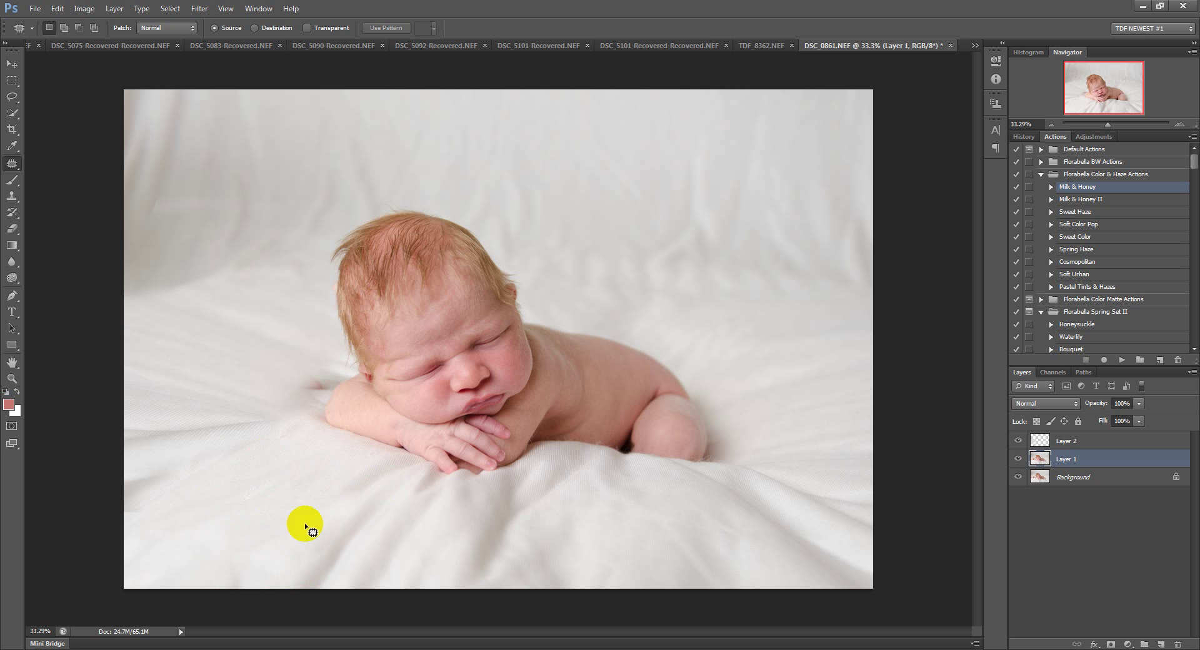
pyautogui.moveTo(385, 493)
pyautogui.mouseDown()
pyautogui.moveTo(302, 594)
pyautogui.moveTo(380, 535)
pyautogui.moveTo(384, 500)
pyautogui.mouseUp()
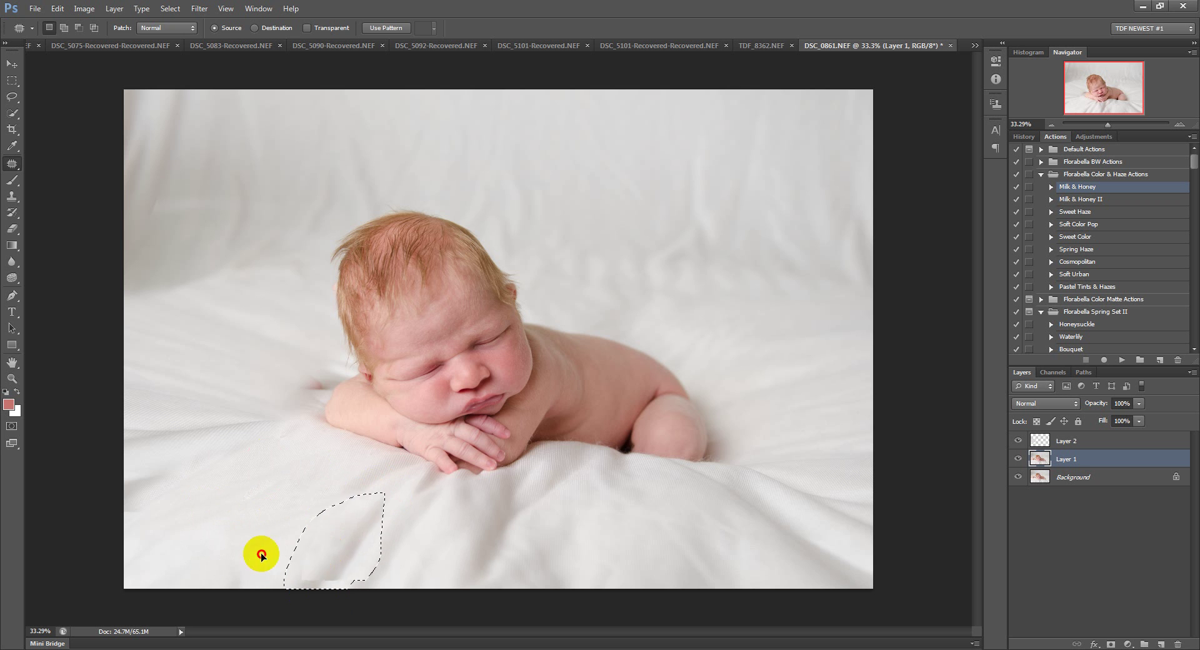
pyautogui.moveTo(261, 555); pyautogui.dragTo(261, 555)
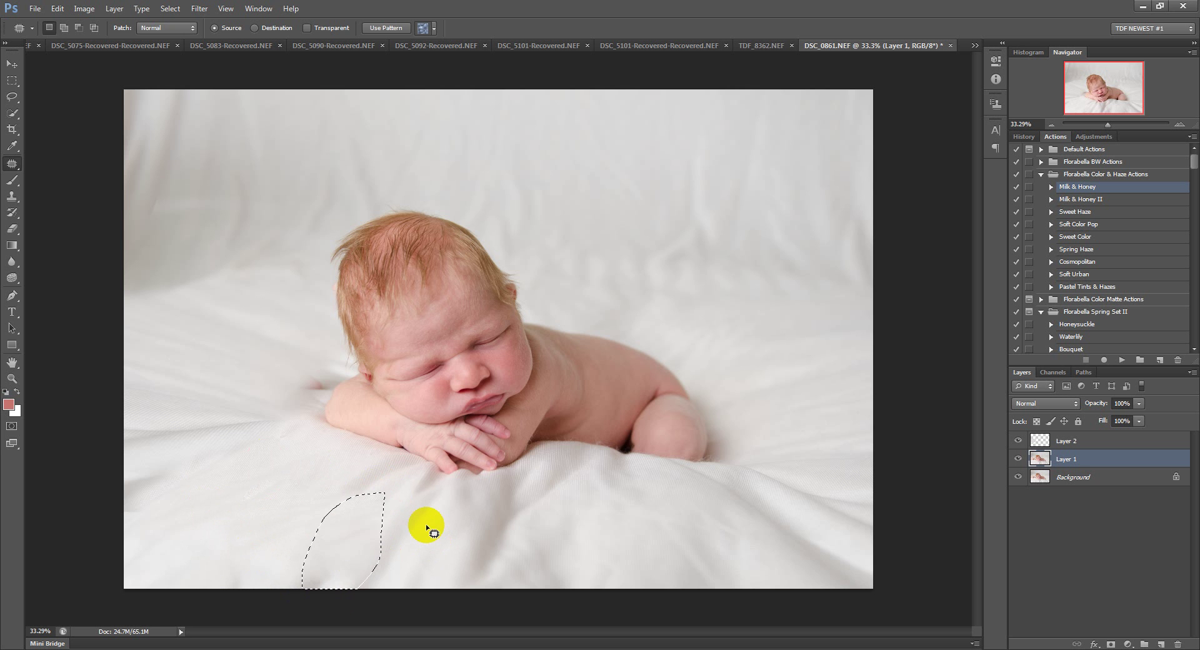
pyautogui.moveTo(275, 469)
pyautogui.mouseDown()
pyautogui.moveTo(229, 503)
pyautogui.moveTo(274, 518)
pyautogui.moveTo(285, 485)
pyautogui.mouseUp()
pyautogui.moveTo(282, 488); pyautogui.dragTo(238, 522)
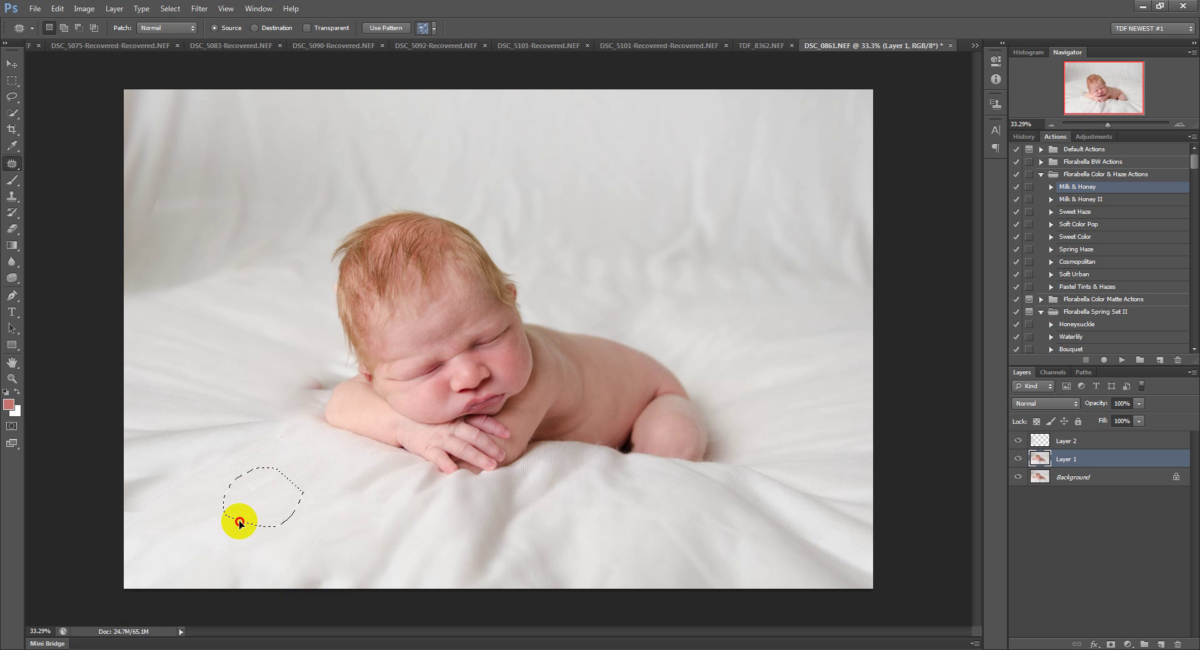
pyautogui.click(443, 523)
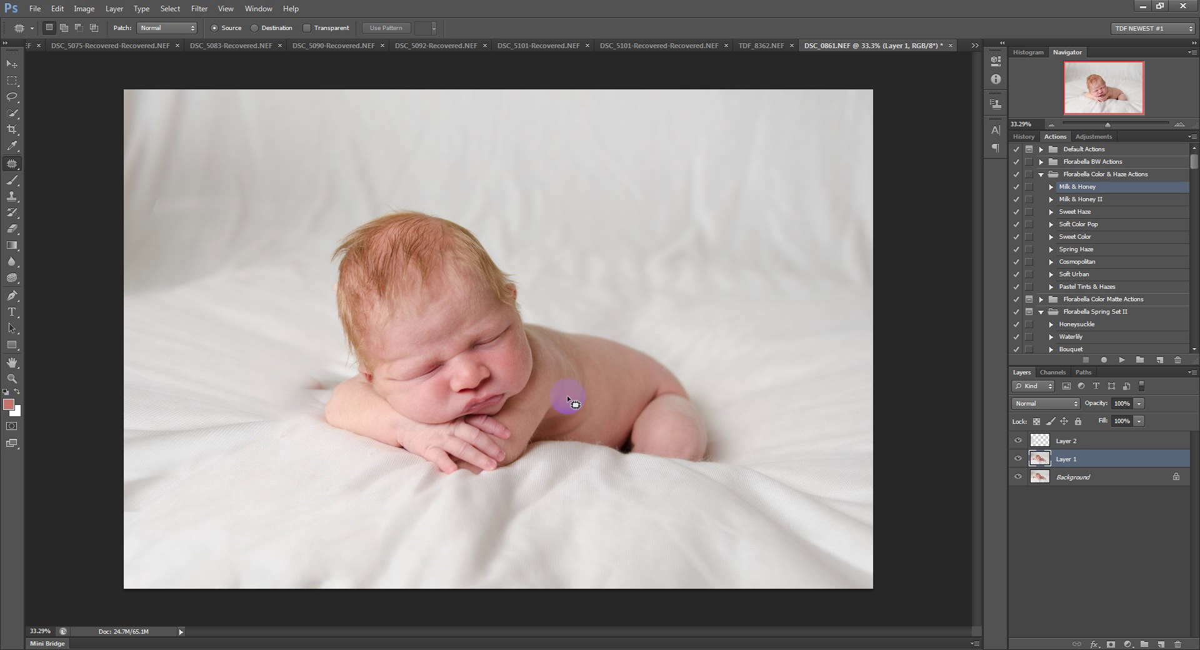
# Step: Soften the Layer 2 blanket patch near the photo's left border with a 182 px eraser at 53% opacity
pyautogui.click(1066, 445)
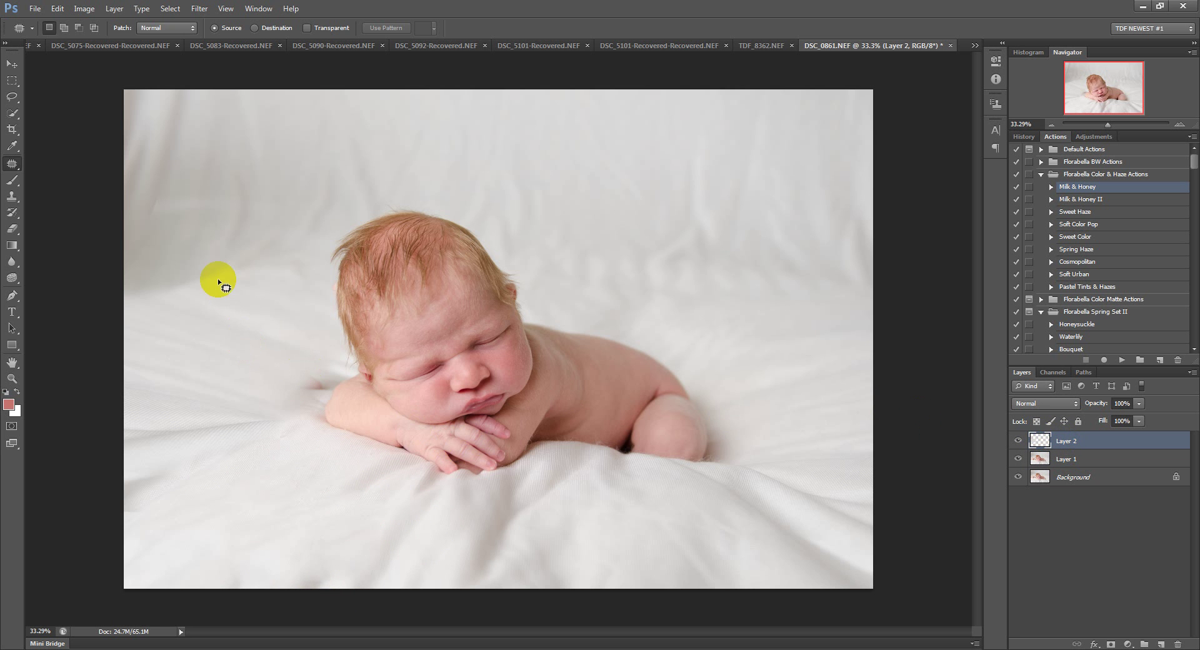
pyautogui.click(9, 230)
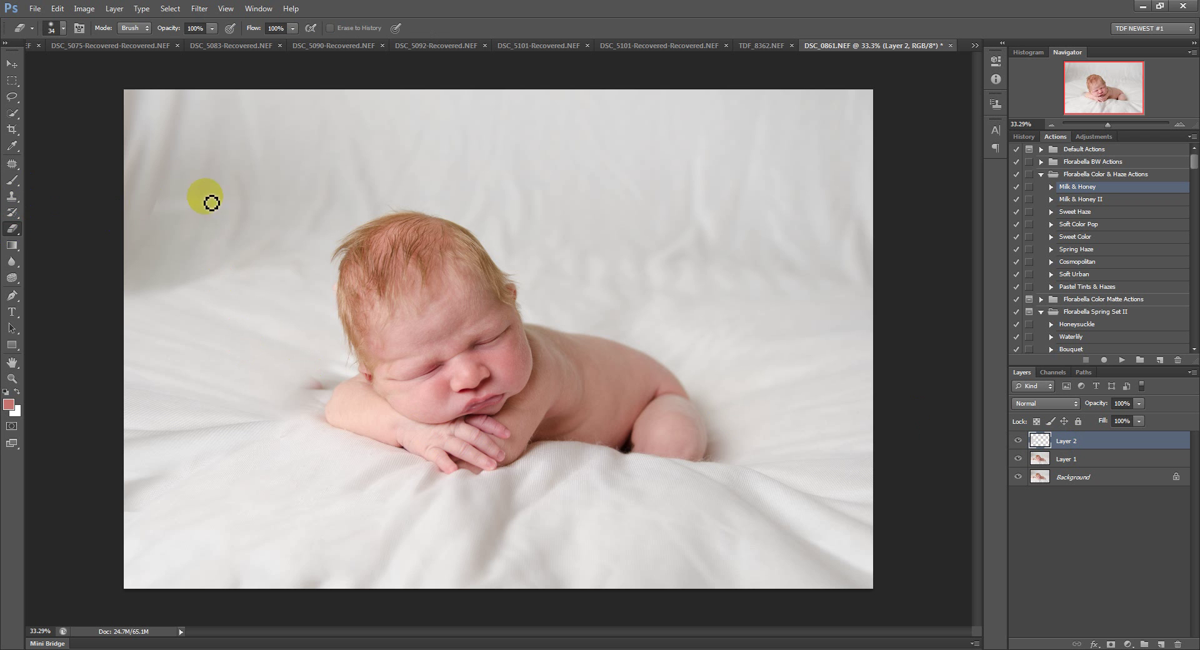
pyautogui.rightClick(153, 207)
pyautogui.click(149, 229)
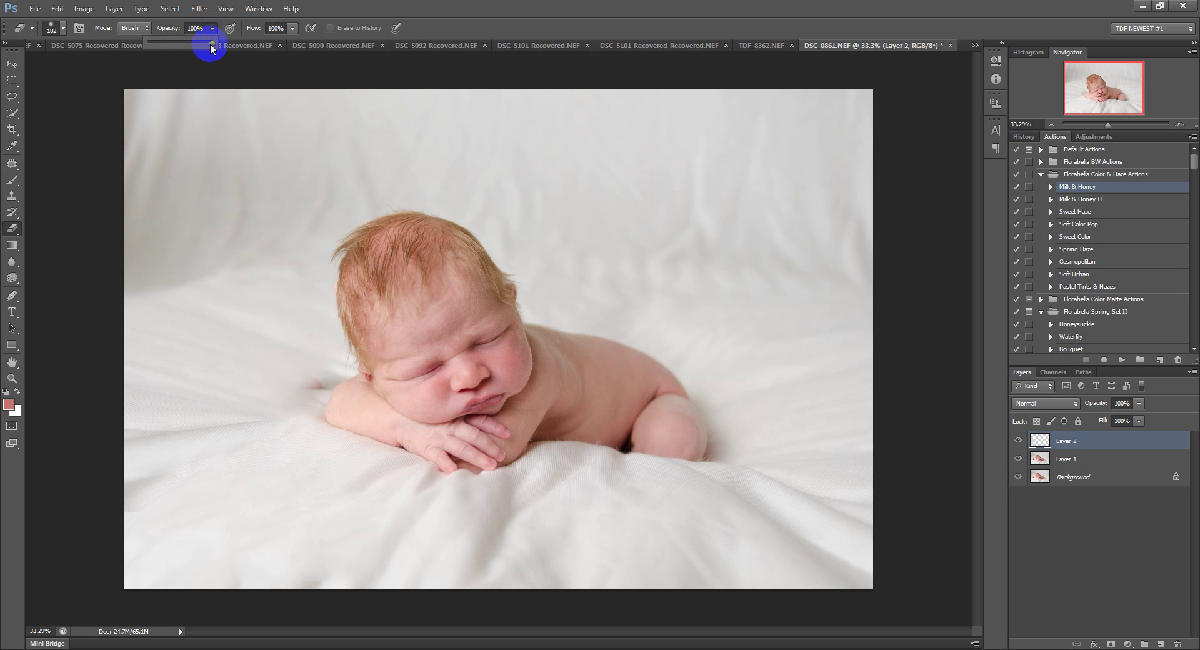
pyautogui.moveTo(185, 40); pyautogui.dragTo(181, 39)
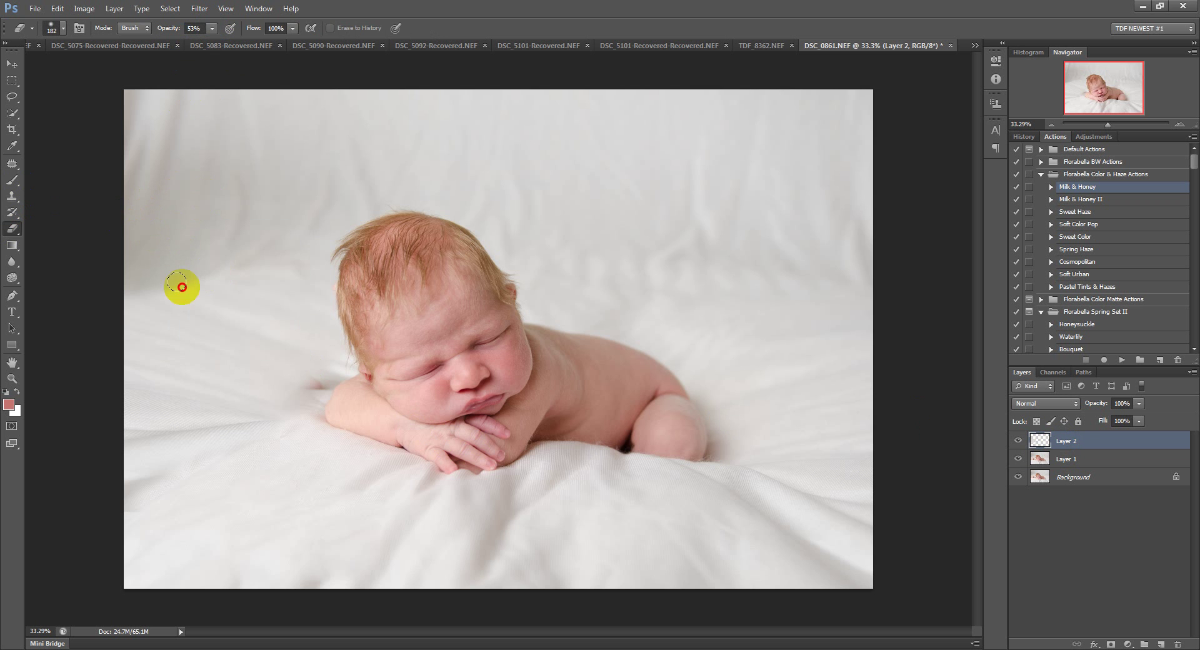
pyautogui.click(137, 332)
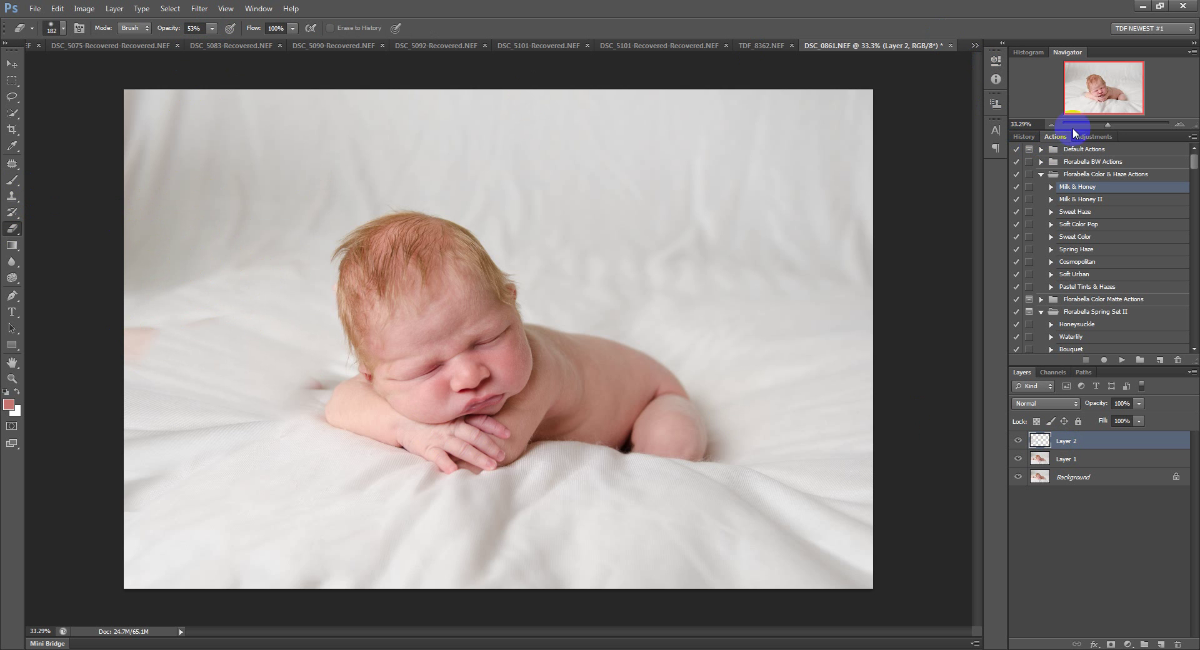
# Step: Clone clean blanket over the skin-coloured remnants at the photo's left border and beside the baby's arm with a 197 px Clone Stamp
pyautogui.moveTo(1105, 128); pyautogui.dragTo(1109, 124)
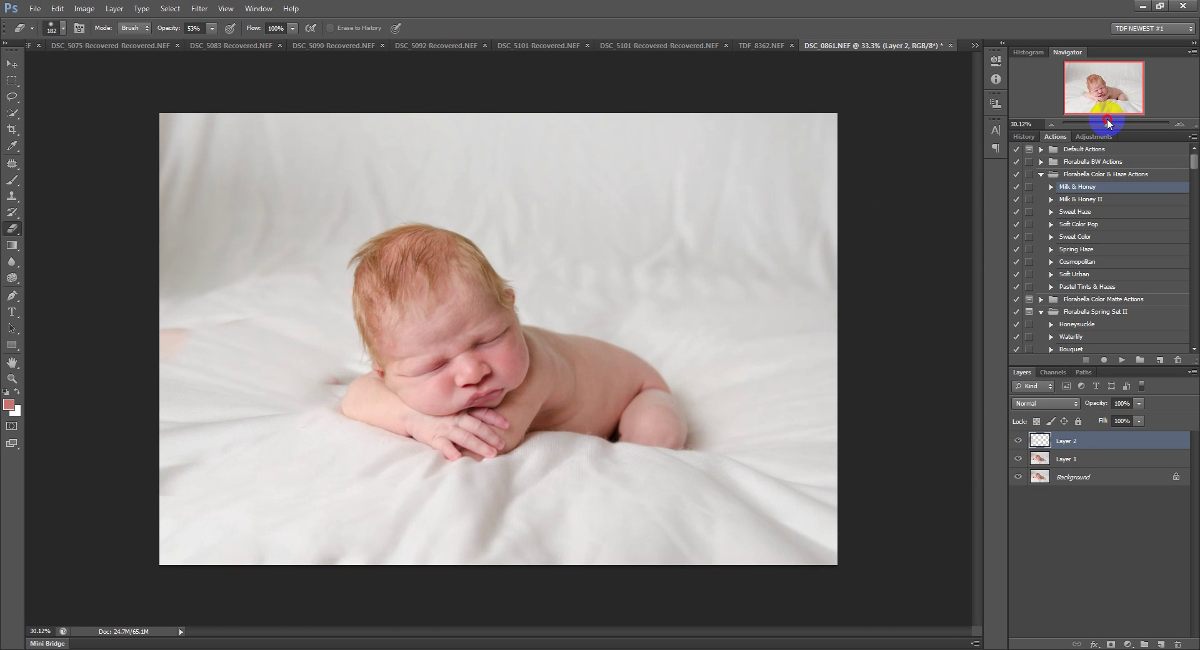
pyautogui.click(12, 196)
pyautogui.rightClick(276, 321)
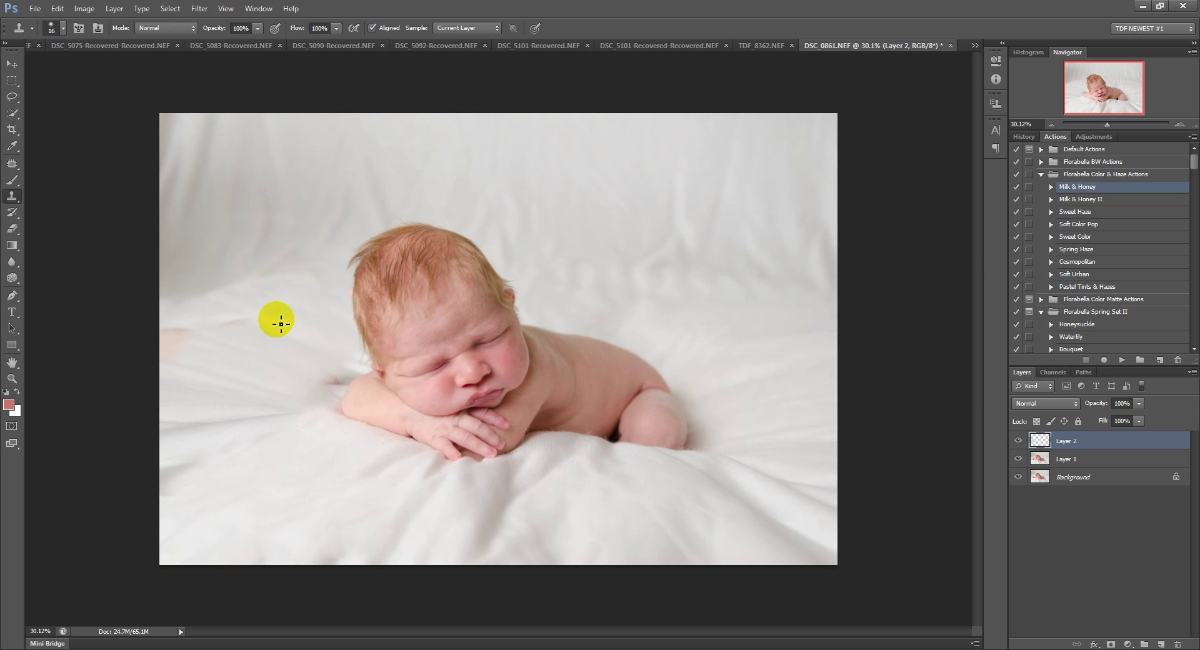
pyautogui.click(356, 351)
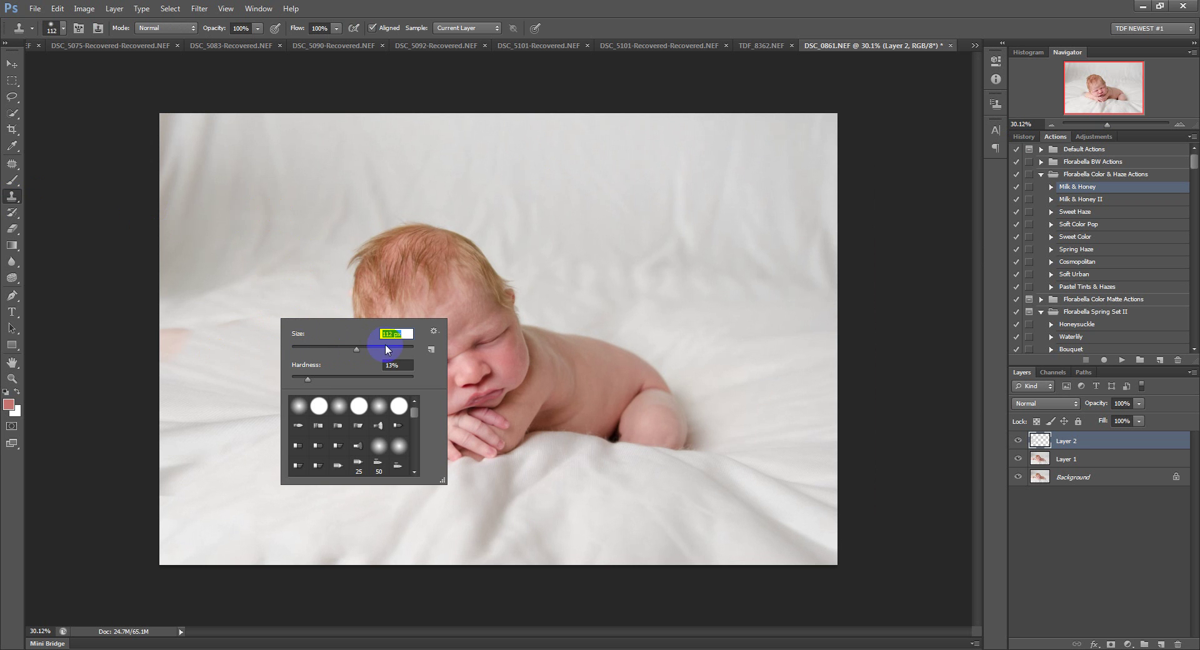
pyautogui.click(381, 348)
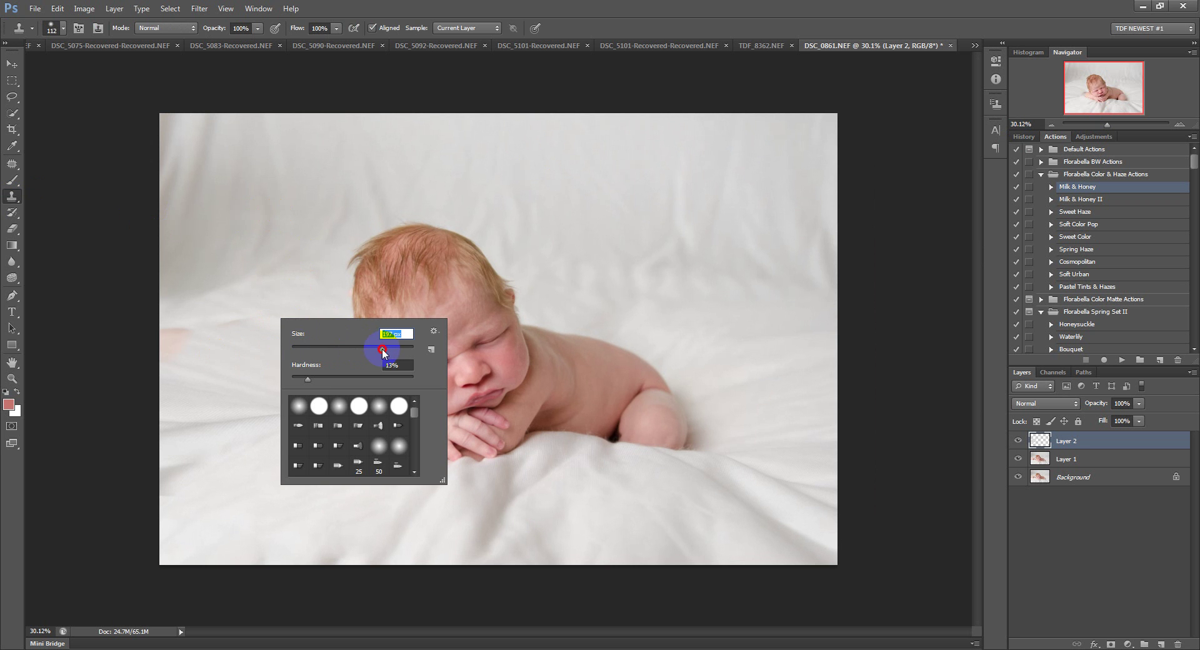
pyautogui.keyDown('alt'); pyautogui.click(249, 350); pyautogui.keyUp('alt')
pyautogui.moveTo(331, 369); pyautogui.dragTo(334, 375)
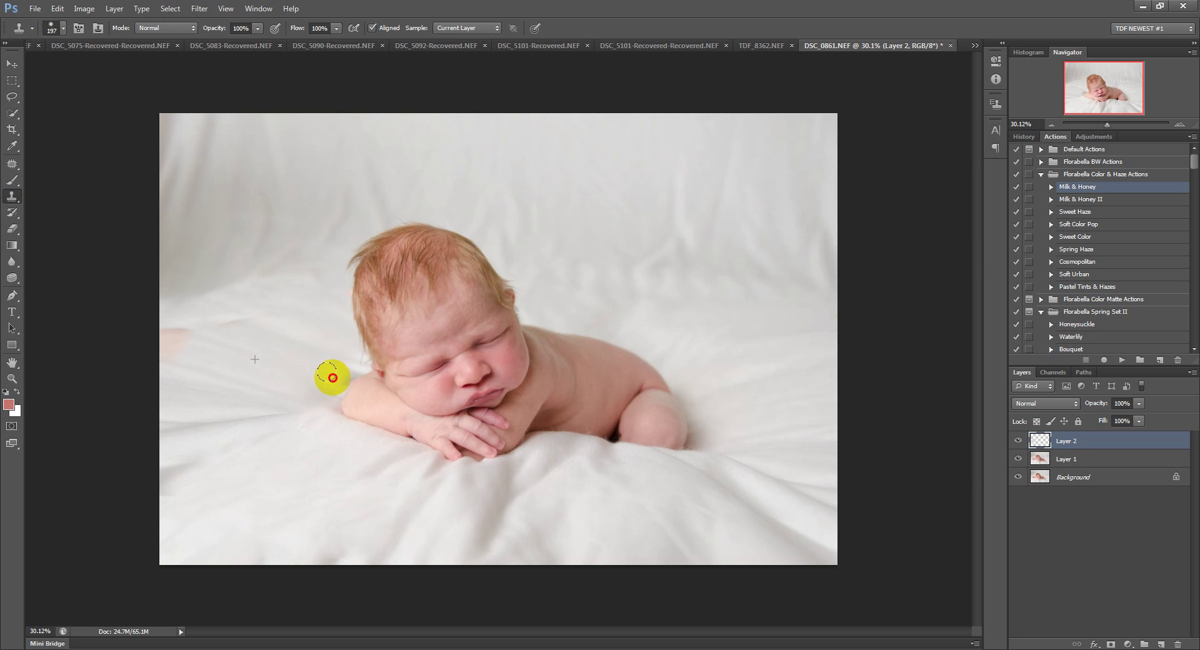
pyautogui.keyDown('alt'); pyautogui.click(229, 350); pyautogui.keyUp('alt')
pyautogui.moveTo(207, 345)
pyautogui.mouseDown()
pyautogui.moveTo(164, 344)
pyautogui.moveTo(223, 347)
pyautogui.moveTo(200, 332)
pyautogui.moveTo(226, 333)
pyautogui.moveTo(258, 363)
pyautogui.mouseUp()
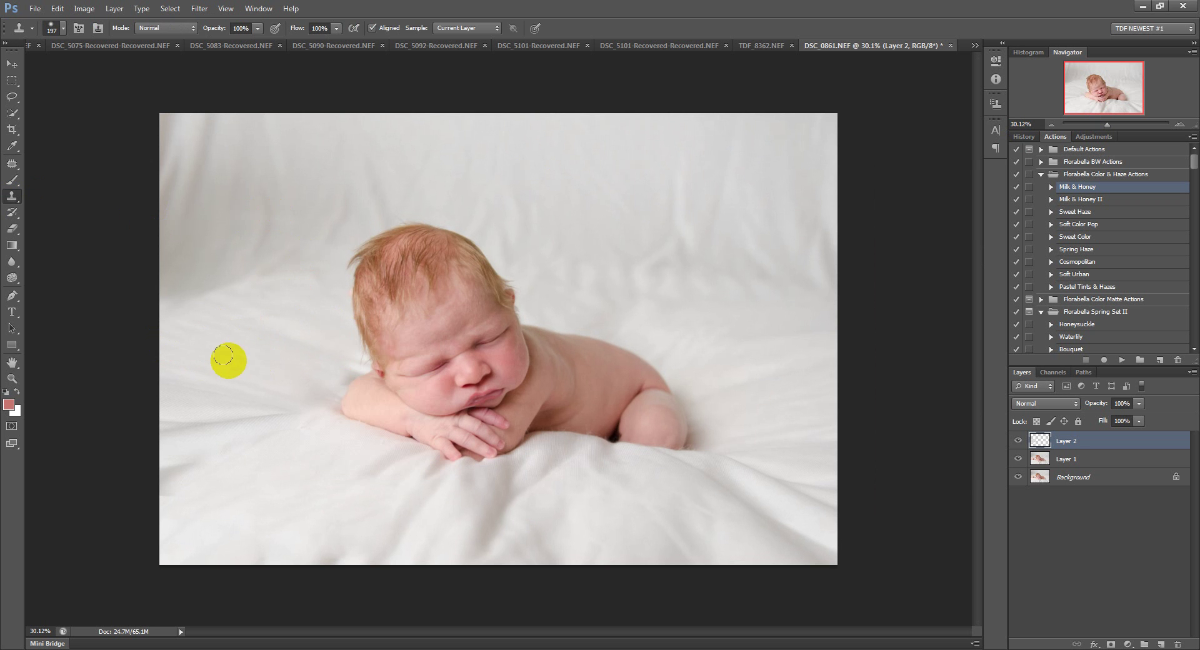
# Step: Retouch the shadowed blanket along the upper edge of the baby's arm with a 41 px Clone Stamp at 13% hardness
pyautogui.click(12, 379)
pyautogui.click(336, 386)
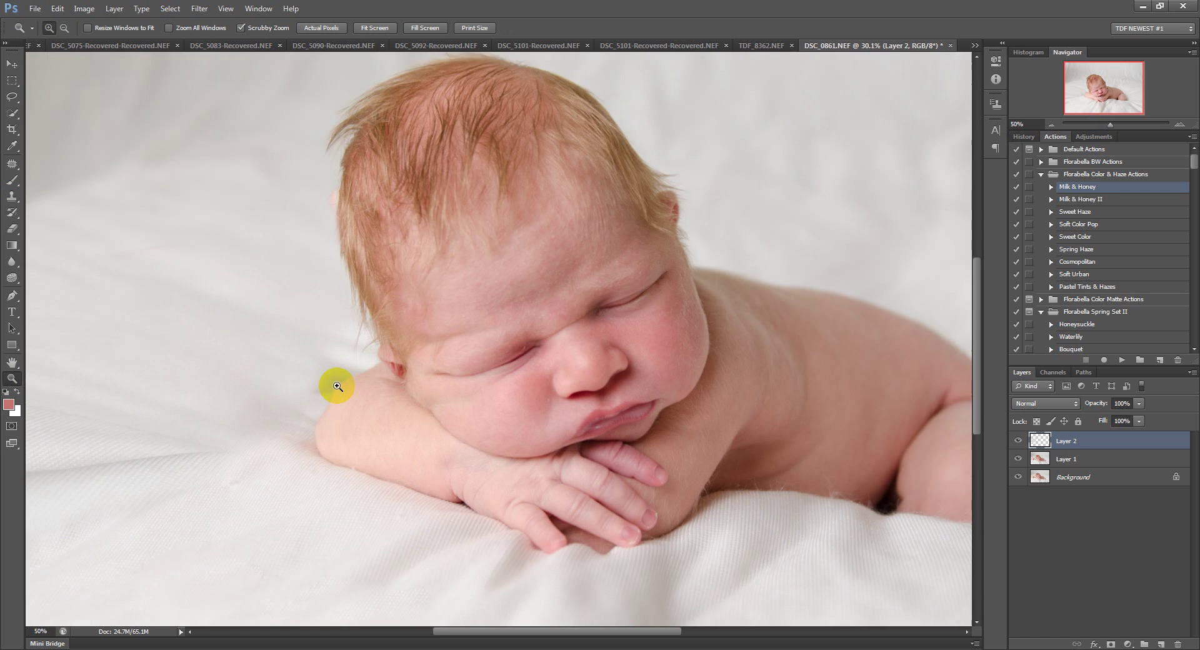
pyautogui.click(337, 386)
pyautogui.click(338, 387)
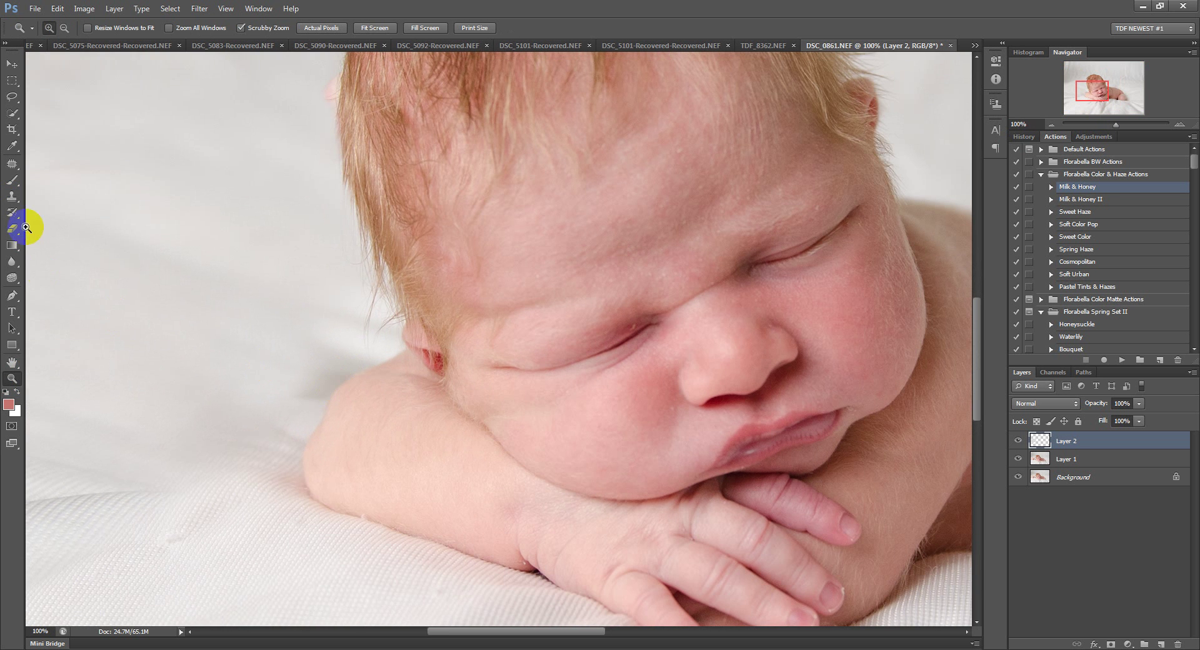
pyautogui.click(12, 196)
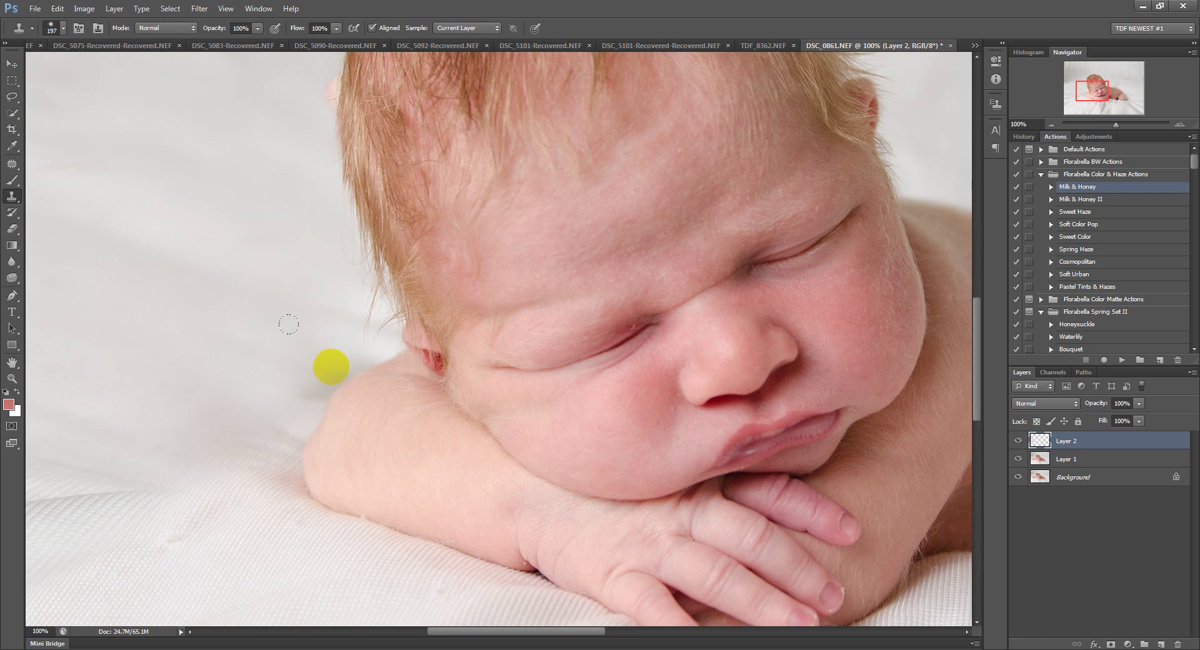
pyautogui.rightClick(332, 389)
pyautogui.click(383, 416)
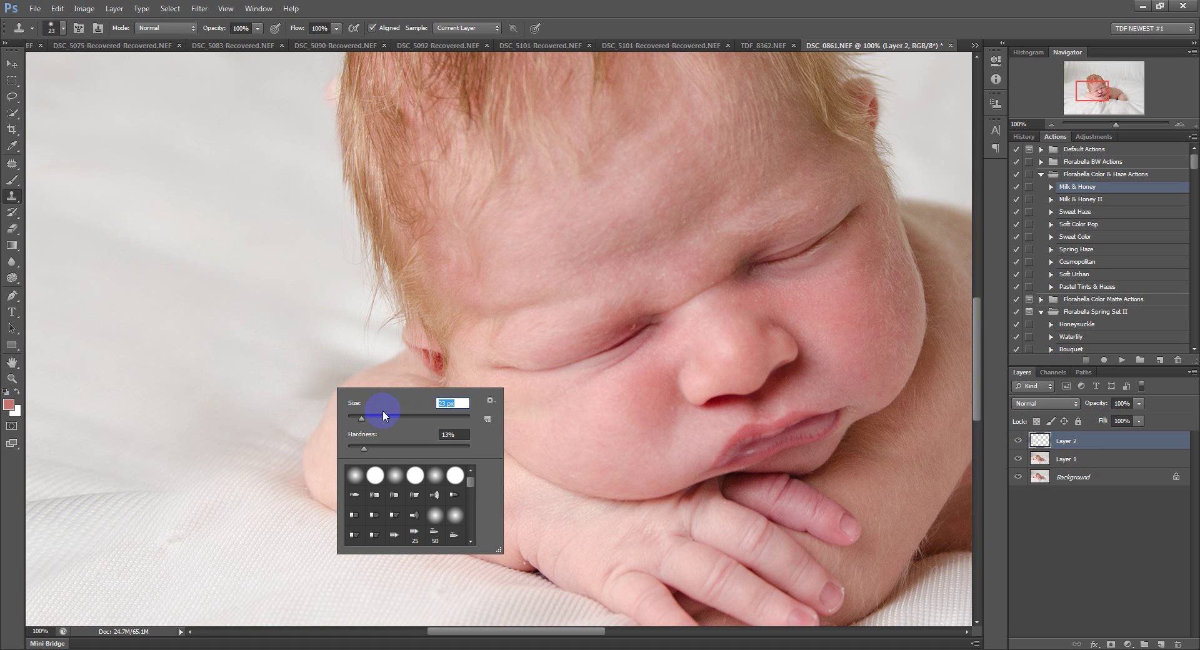
pyautogui.moveTo(372, 419); pyautogui.dragTo(373, 419)
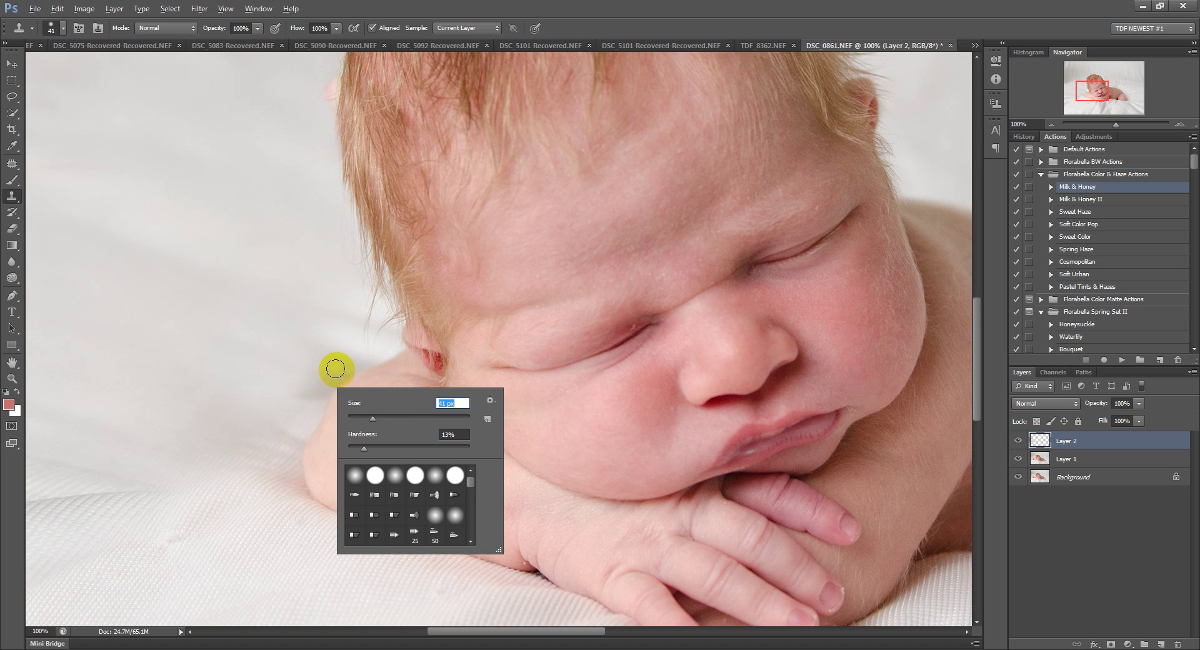
pyautogui.keyDown('alt'); pyautogui.click(337, 365); pyautogui.keyUp('alt')
pyautogui.click(316, 359)
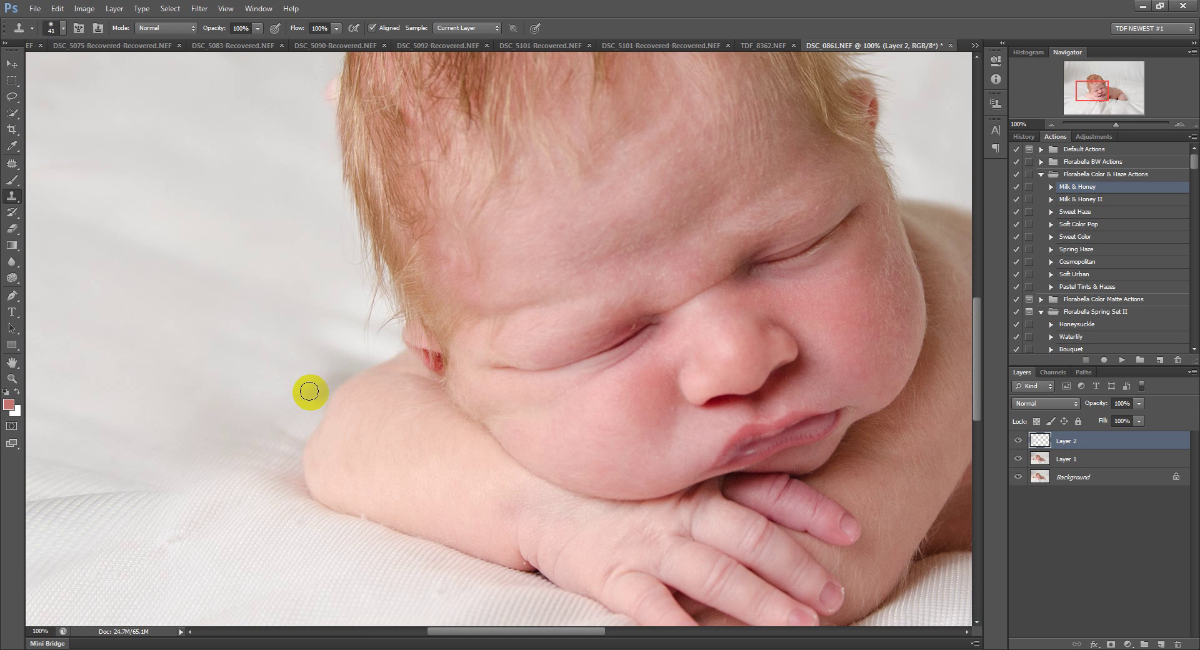
pyautogui.moveTo(303, 386); pyautogui.dragTo(338, 387)
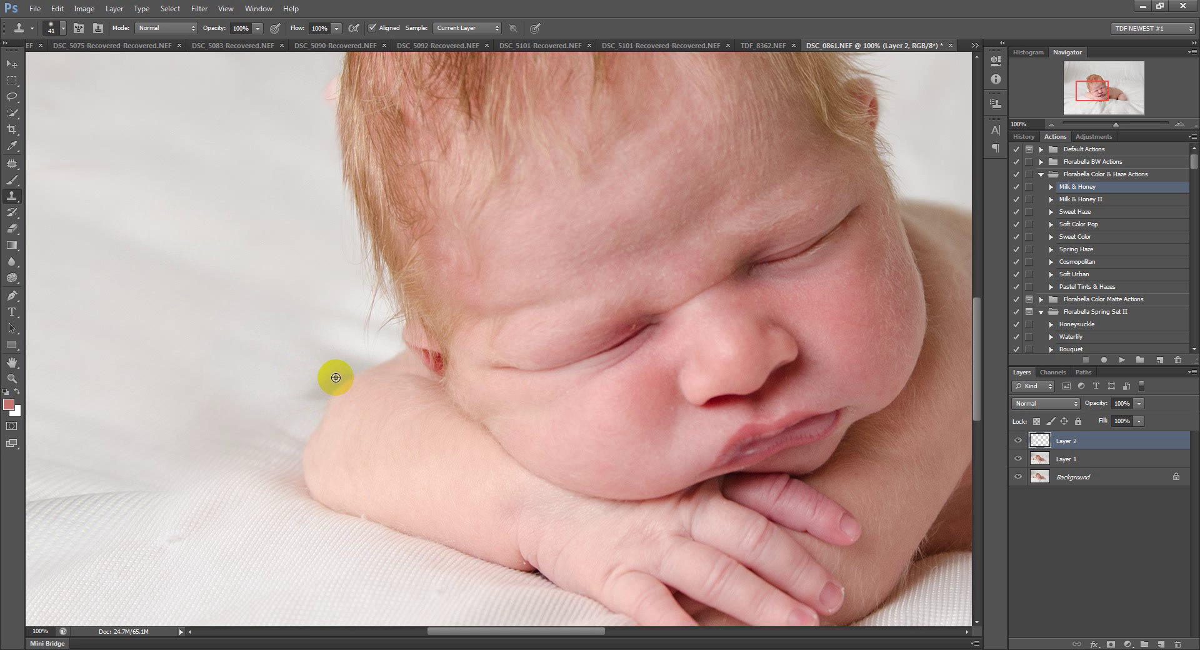
pyautogui.keyDown('alt'); pyautogui.click(277, 370); pyautogui.keyUp('alt')
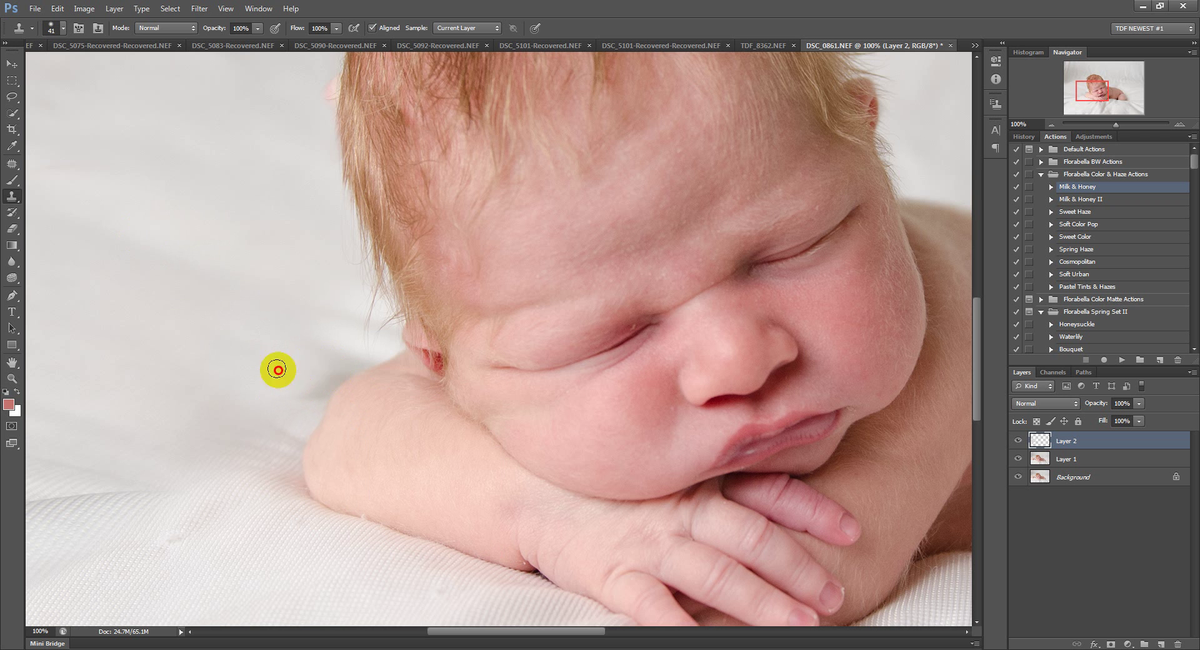
# Step: Smudge the blanket beside the baby's upper arm with a 114 px brush at 50% strength
pyautogui.click(11, 261)
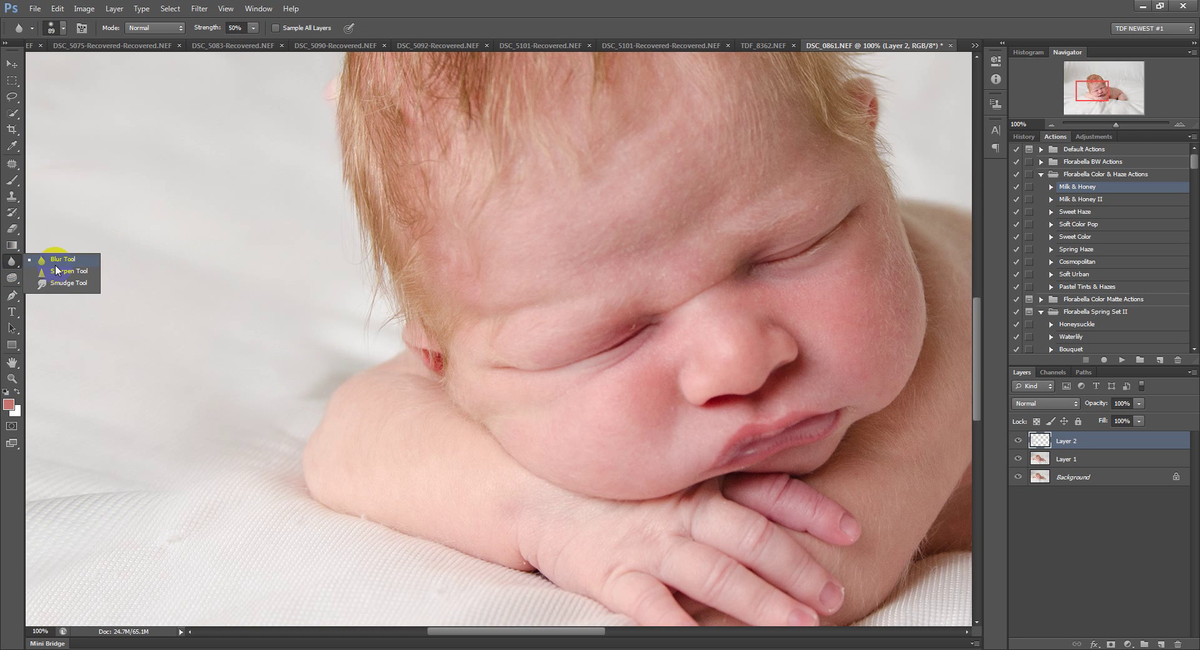
pyautogui.click(60, 285)
pyautogui.rightClick(370, 382)
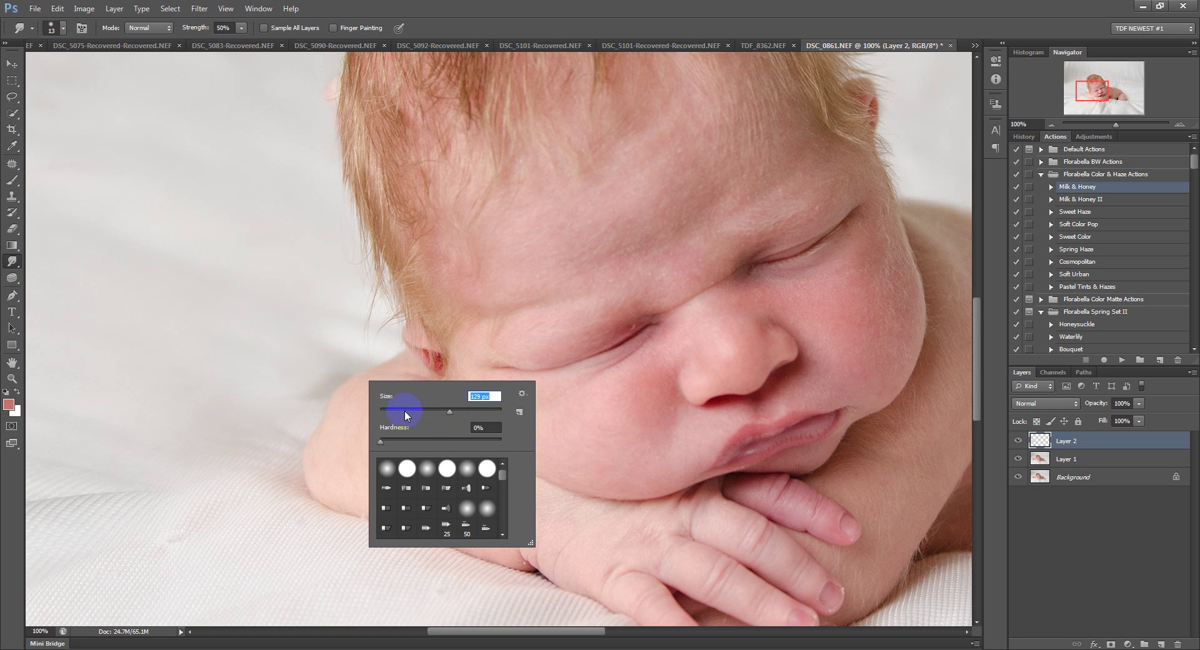
pyautogui.moveTo(405, 410); pyautogui.dragTo(445, 410)
pyautogui.click(314, 361)
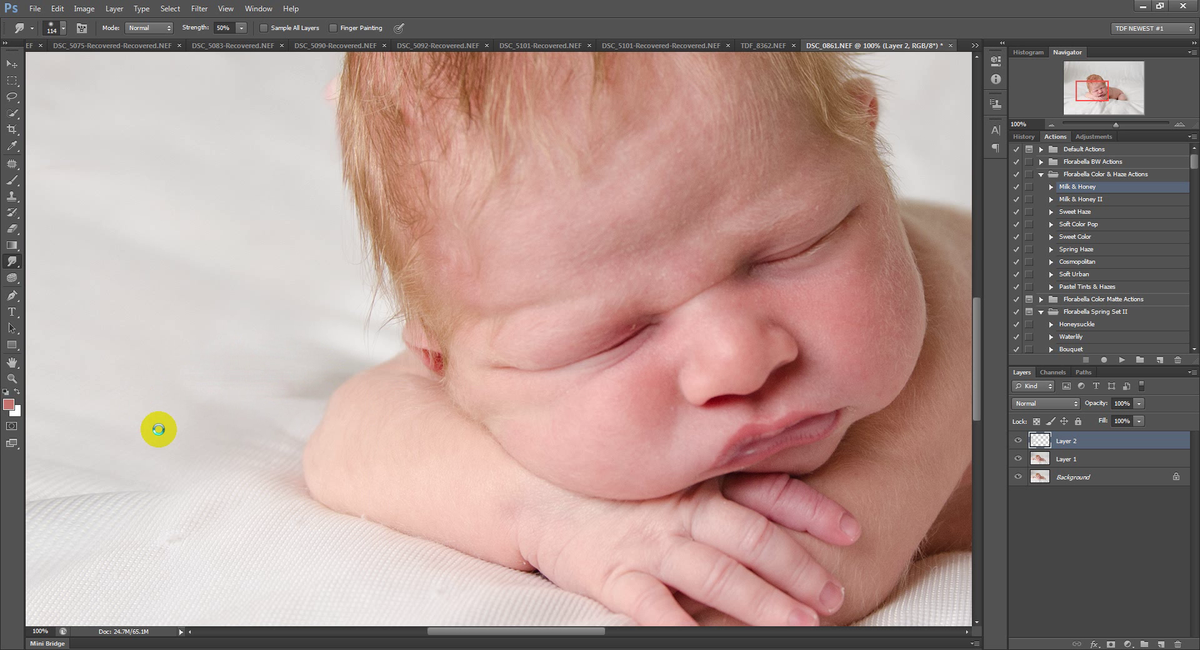
# Step: Clone clean blanket over the pink trace beside the baby's head with a 41 px Clone Stamp at 32% hardness
pyautogui.scroll(6, 163, 416)
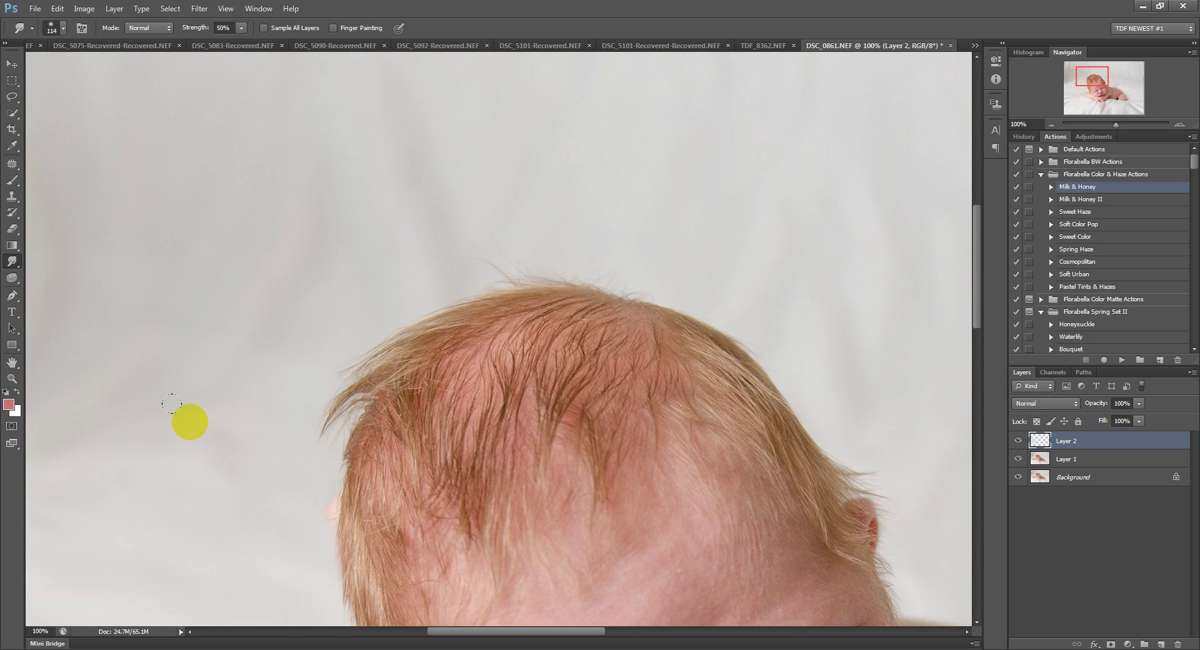
pyautogui.click(12, 196)
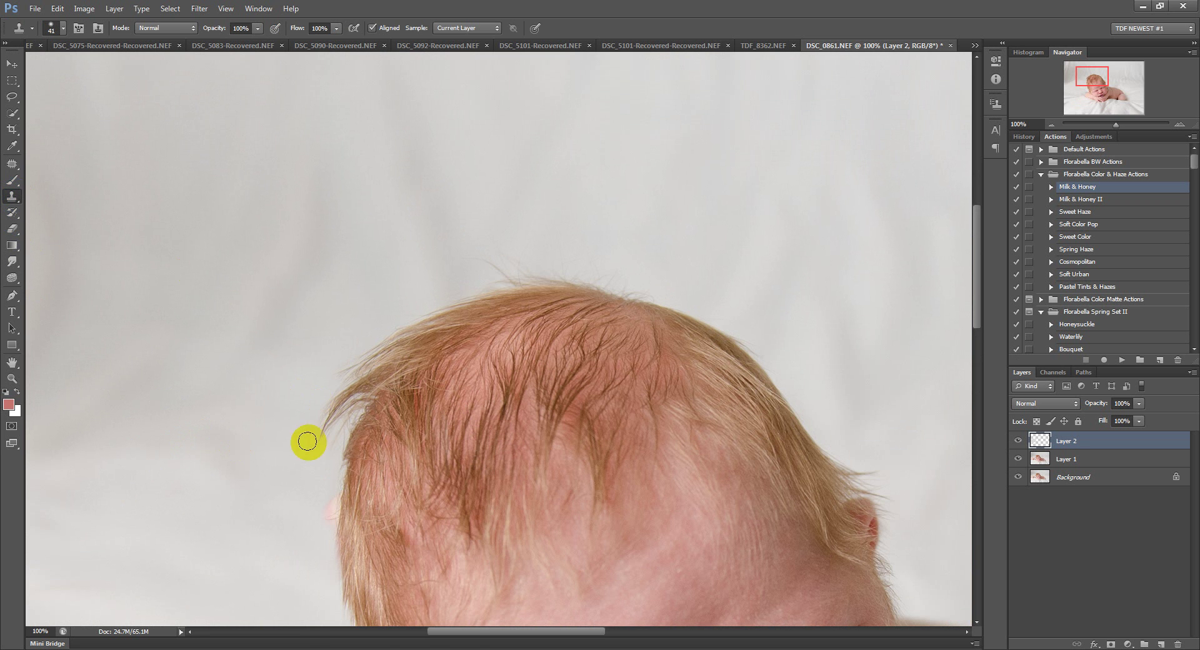
pyautogui.rightClick(307, 487)
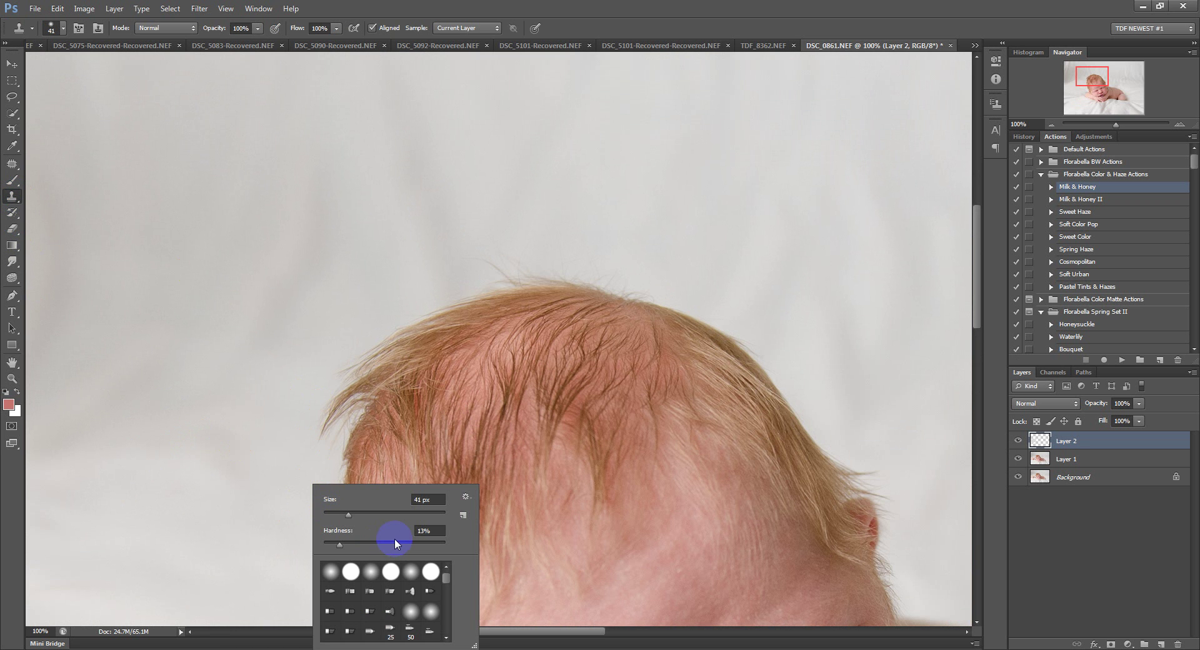
pyautogui.click(363, 543)
pyautogui.click(282, 467)
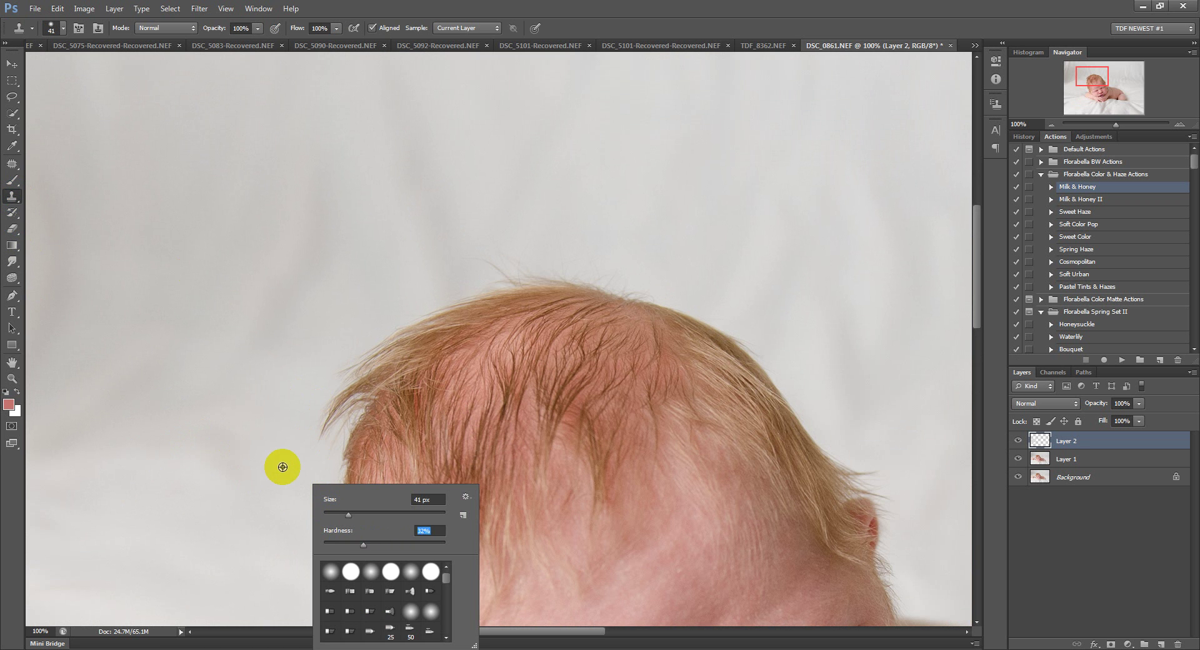
pyautogui.moveTo(323, 515); pyautogui.dragTo(309, 529)
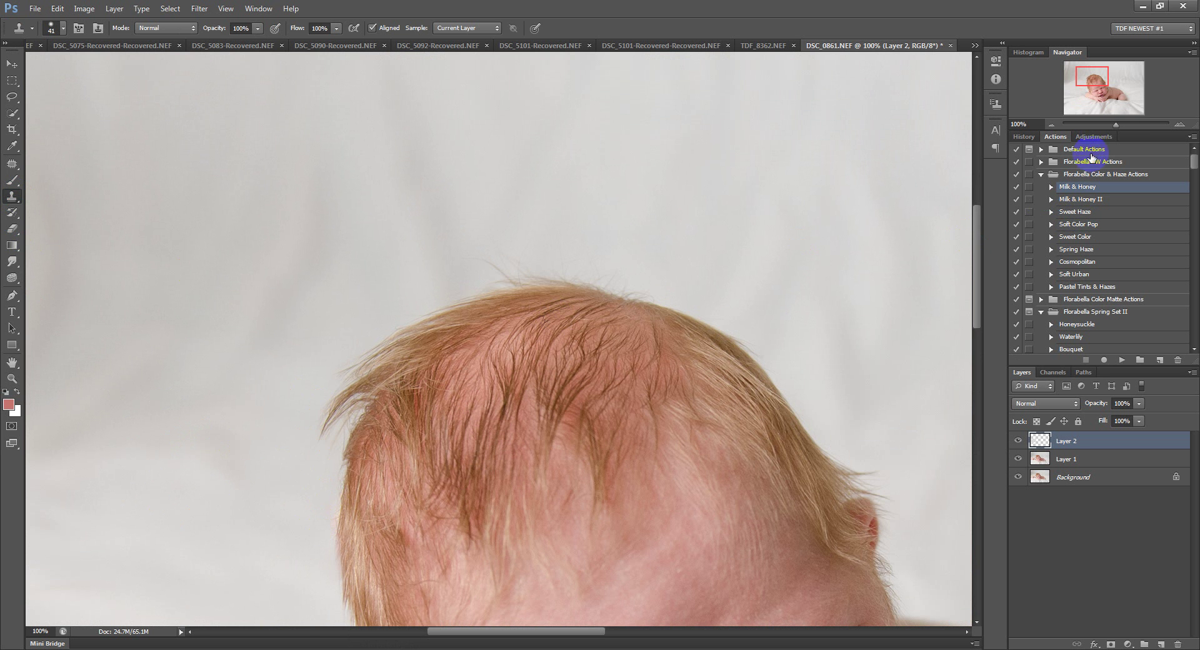
# Step: Patch the uneven blanket area between the photo's left border and the baby's head with smoother fabric, then deselect
pyautogui.moveTo(1117, 124); pyautogui.dragTo(1111, 128)
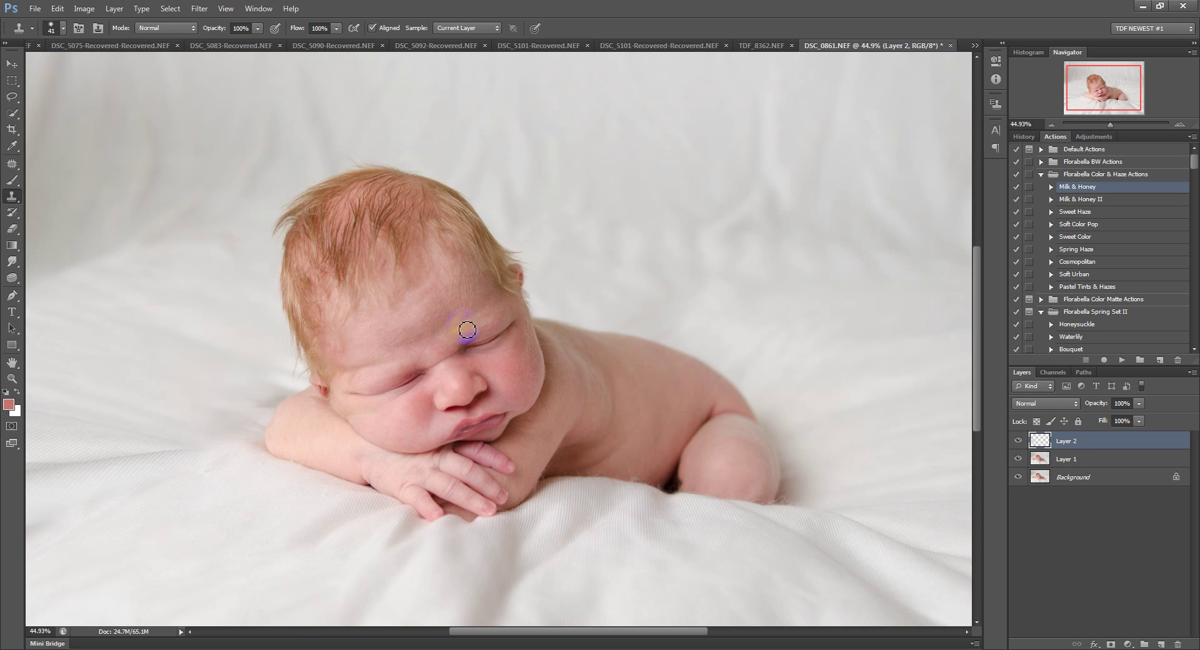
pyautogui.keyDown('alt'); pyautogui.click(406, 403); pyautogui.keyUp('alt')
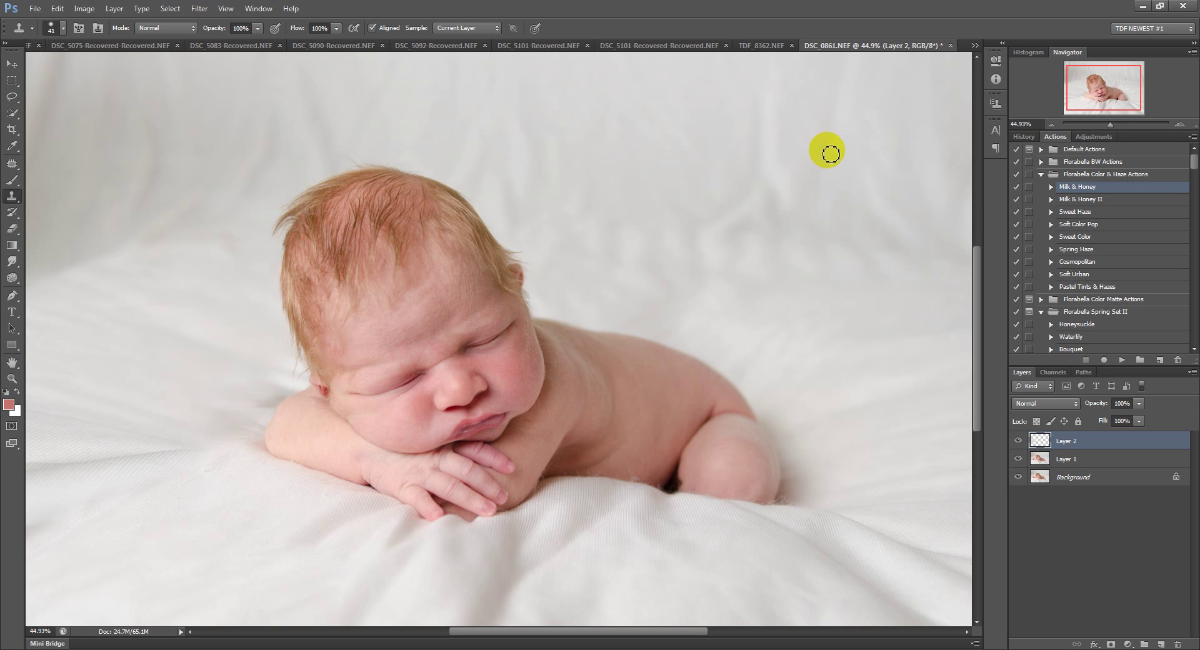
pyautogui.moveTo(1110, 125); pyautogui.dragTo(1105, 126)
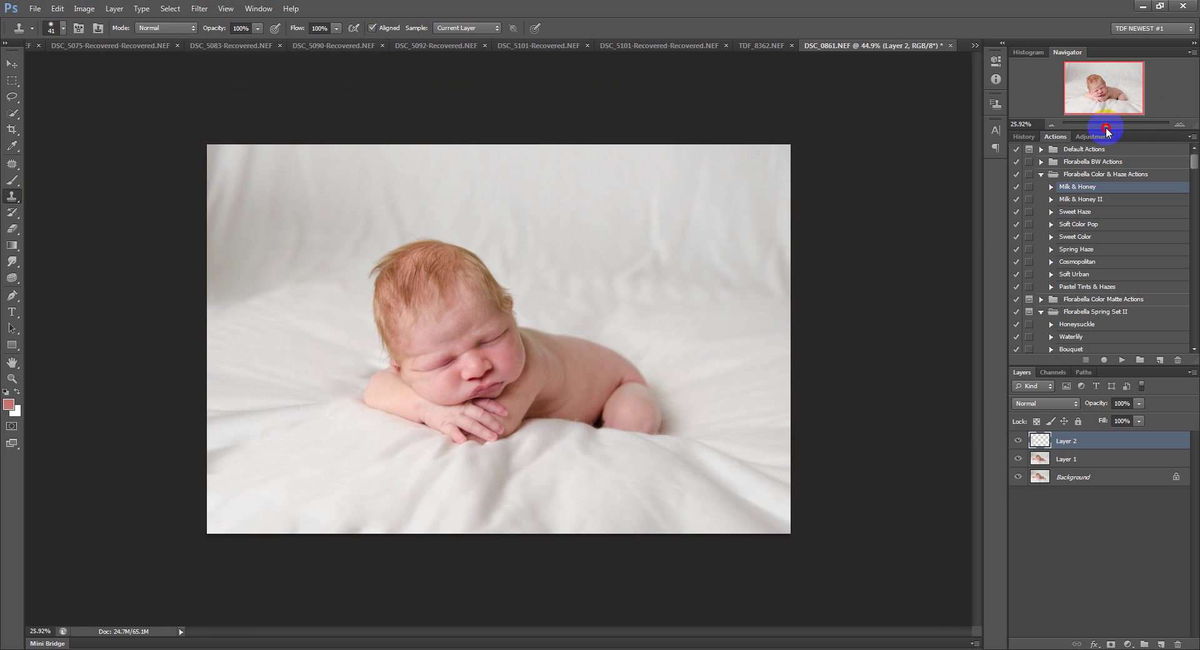
pyautogui.click(12, 164)
pyautogui.moveTo(299, 276)
pyautogui.mouseDown()
pyautogui.moveTo(223, 270)
pyautogui.moveTo(266, 343)
pyautogui.moveTo(240, 287)
pyautogui.moveTo(276, 367)
pyautogui.mouseUp()
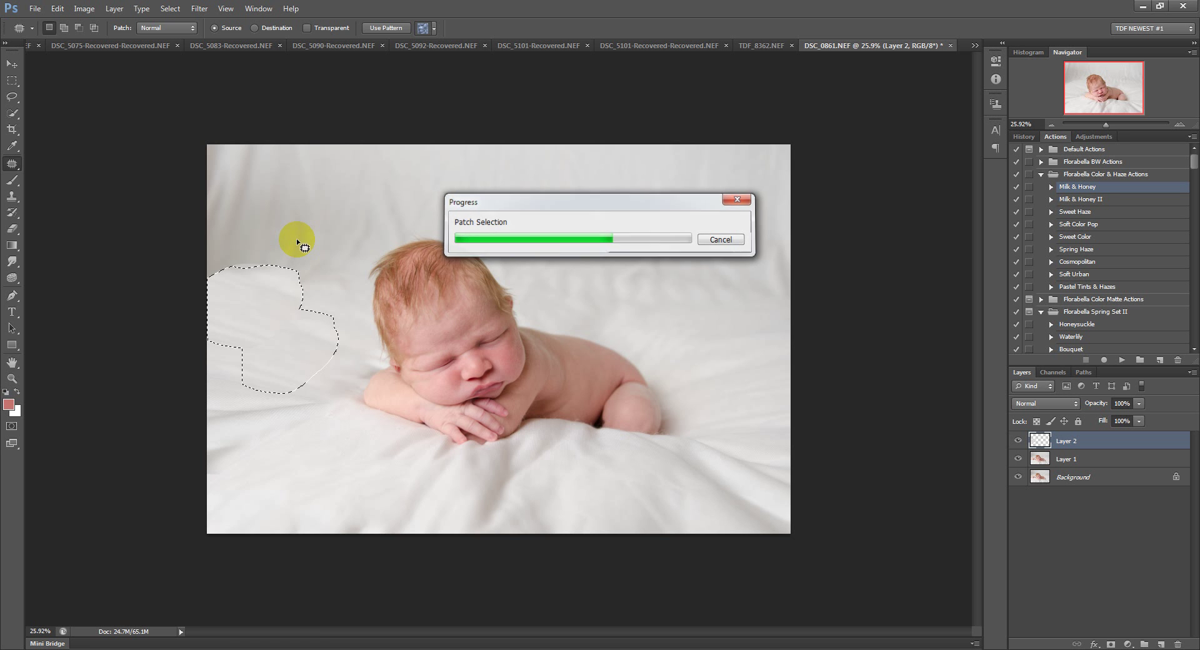
pyautogui.hotkey('ctrl', 'd')
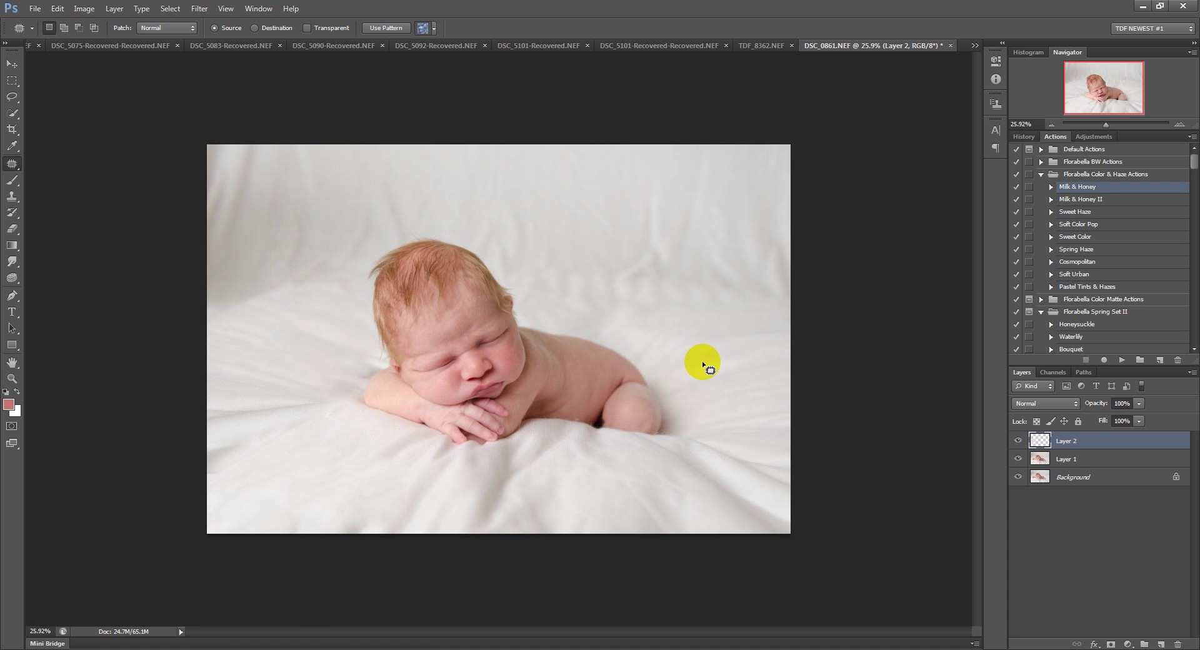
# Step: Flatten the image and duplicate the background onto a new layer
pyautogui.rightClick(1063, 442)
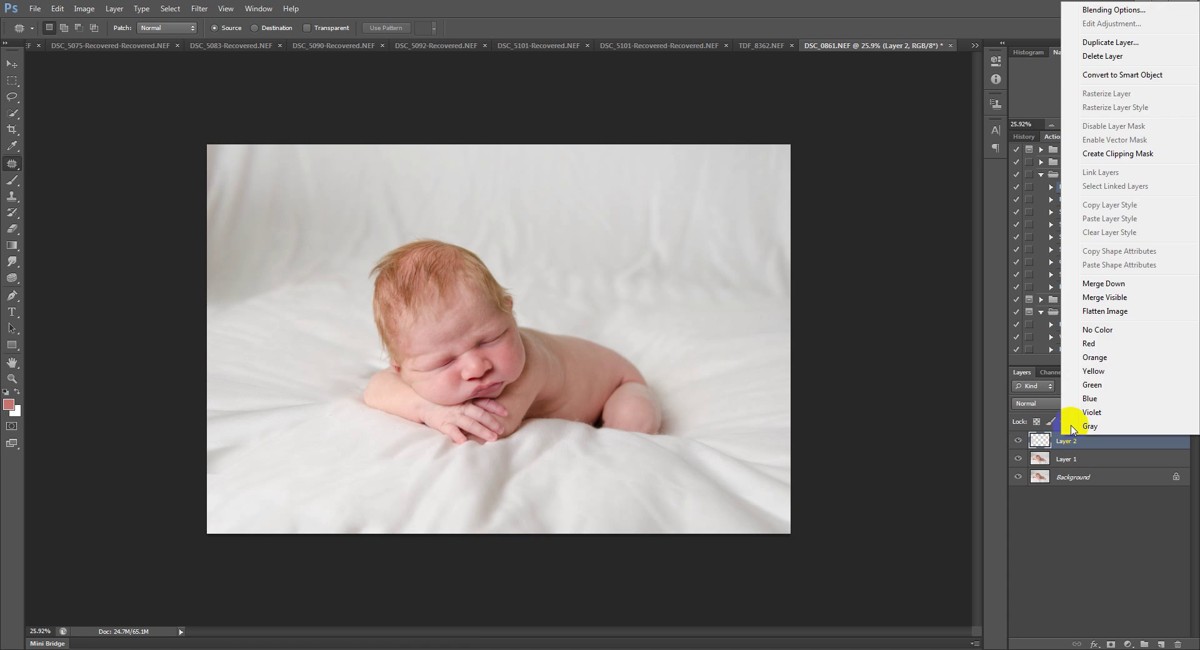
pyautogui.click(1105, 312)
pyautogui.hotkey('ctrl', 'j')
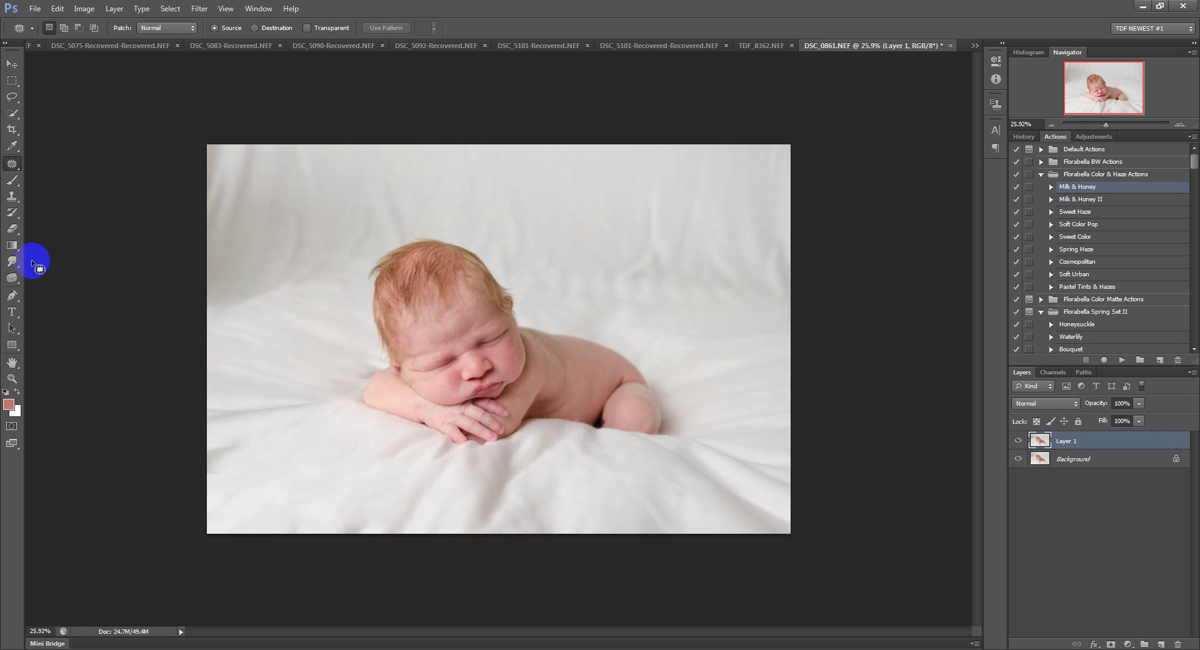
# Step: Lighten the darker backdrop in the photo's upper-left area with a larger soft Dodge brush set to Midtones at 27% exposure
pyautogui.click(12, 278)
pyautogui.click(47, 268)
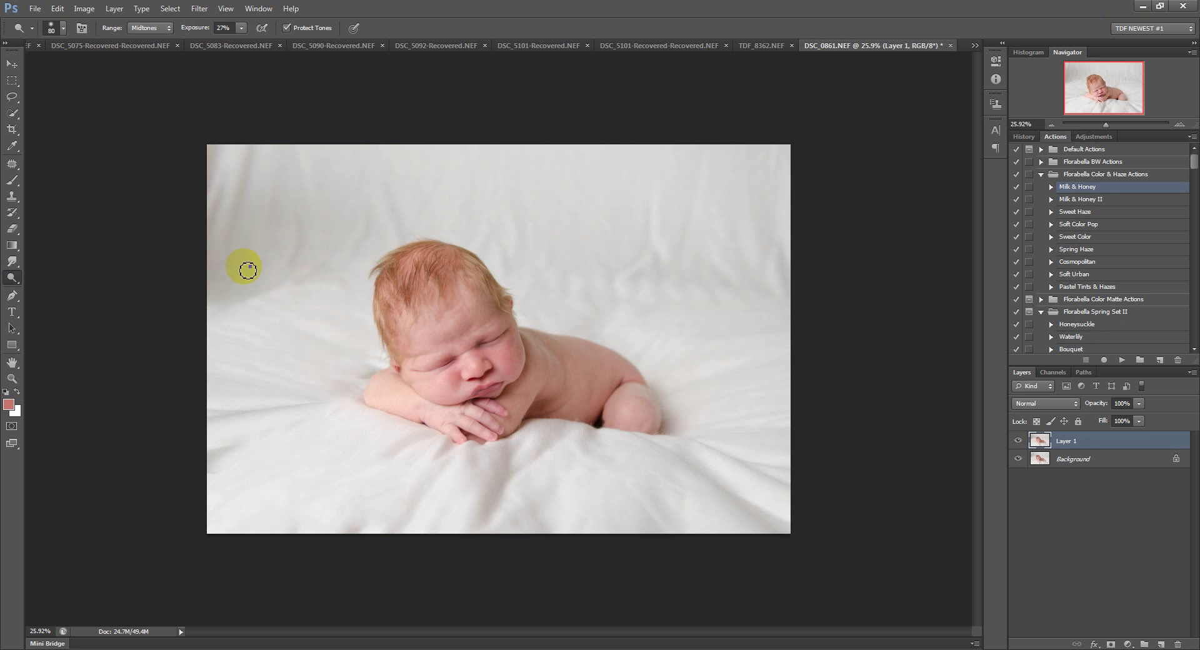
pyautogui.rightClick(248, 269)
pyautogui.moveTo(320, 294); pyautogui.dragTo(345, 295)
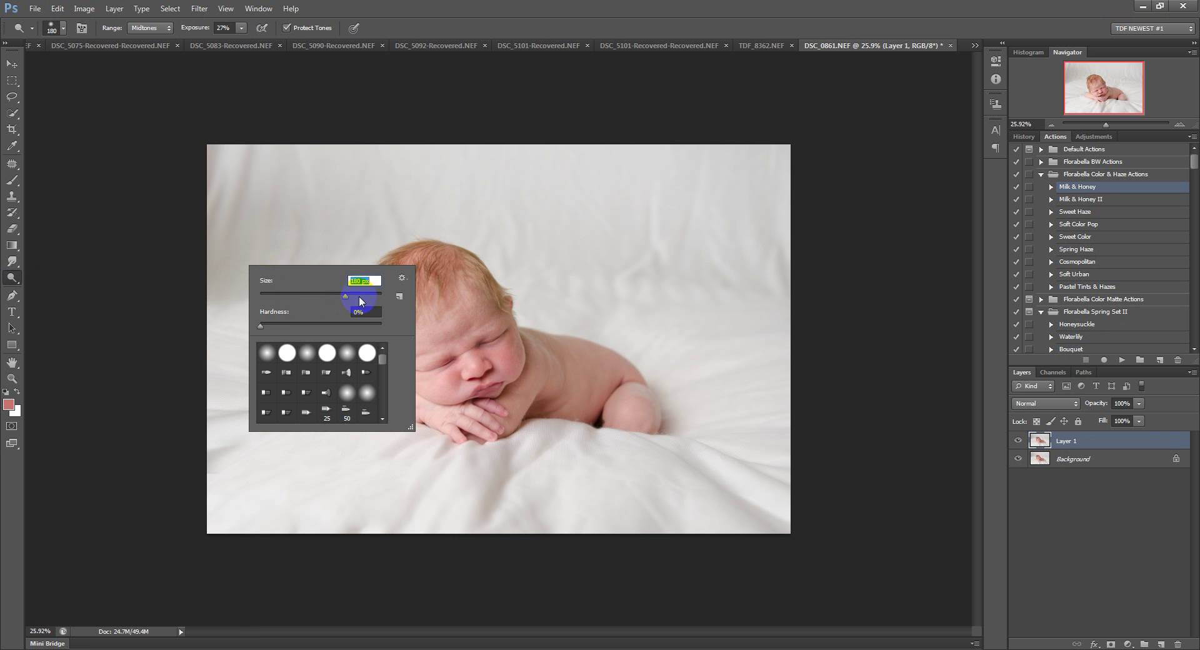
pyautogui.moveTo(252, 236)
pyautogui.mouseDown()
pyautogui.moveTo(258, 265)
pyautogui.moveTo(218, 281)
pyautogui.moveTo(247, 243)
pyautogui.moveTo(205, 268)
pyautogui.moveTo(258, 231)
pyautogui.moveTo(244, 261)
pyautogui.moveTo(210, 212)
pyautogui.moveTo(187, 207)
pyautogui.moveTo(228, 180)
pyautogui.moveTo(296, 220)
pyautogui.moveTo(274, 239)
pyautogui.moveTo(311, 249)
pyautogui.mouseUp()
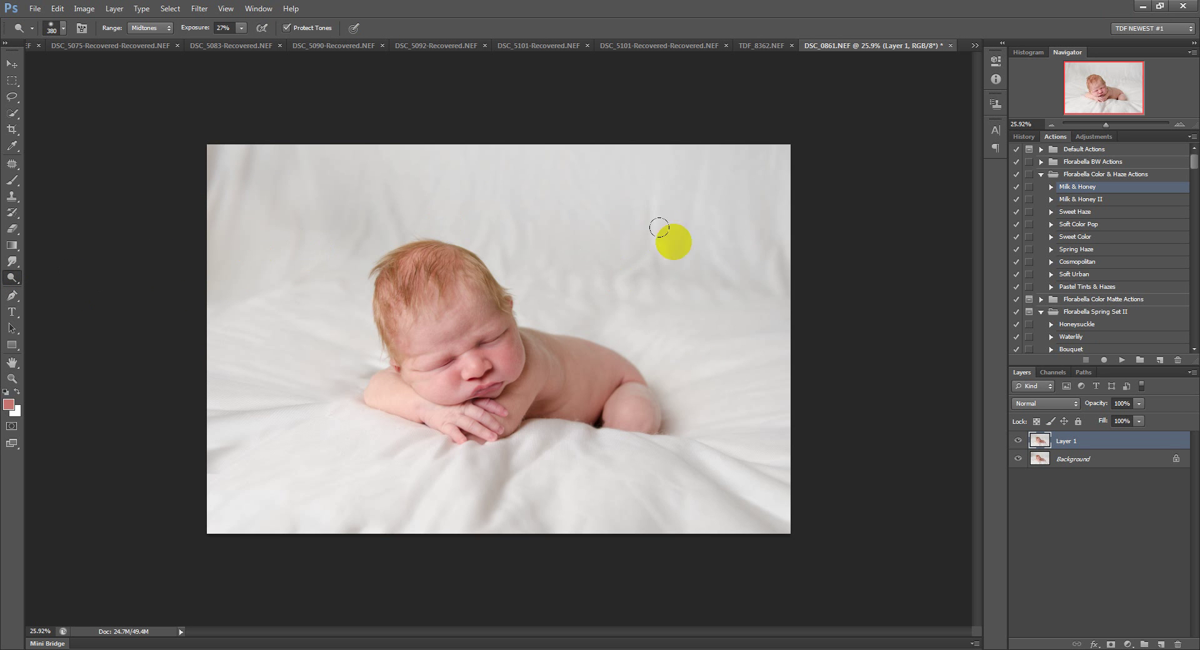
# Step: Patch the wrinkles in the backdrop above the baby's back with smoother fabric sampled from beside them
pyautogui.click(12, 163)
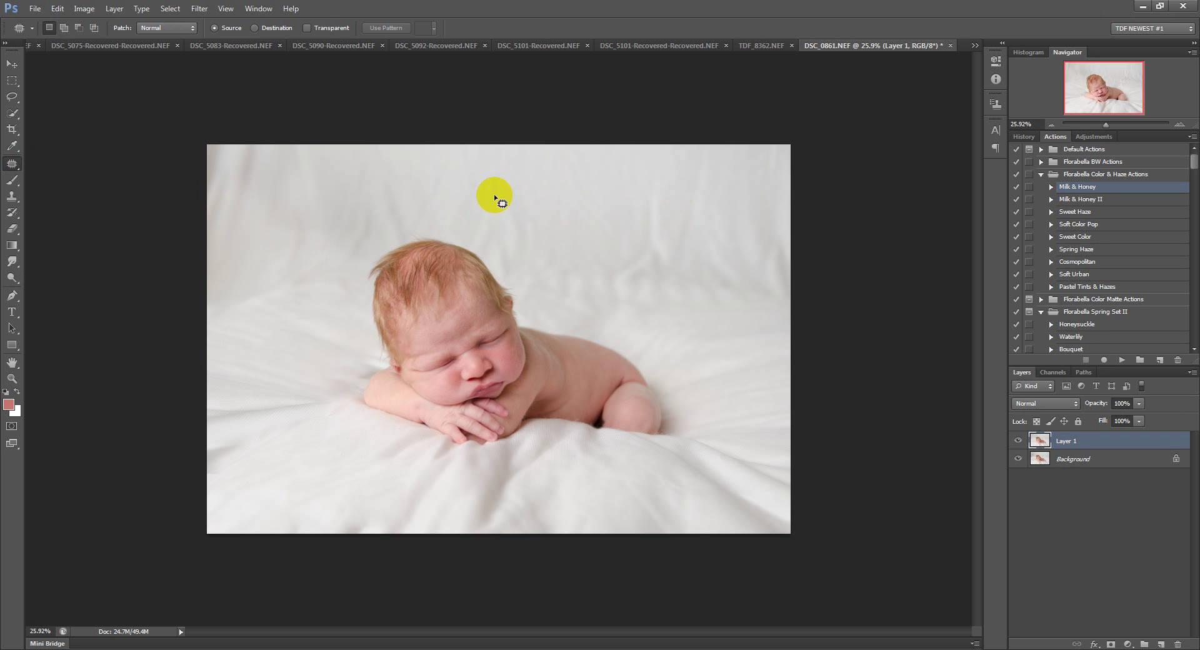
pyautogui.moveTo(623, 222)
pyautogui.mouseDown()
pyautogui.moveTo(643, 258)
pyautogui.moveTo(678, 293)
pyautogui.moveTo(577, 221)
pyautogui.mouseUp()
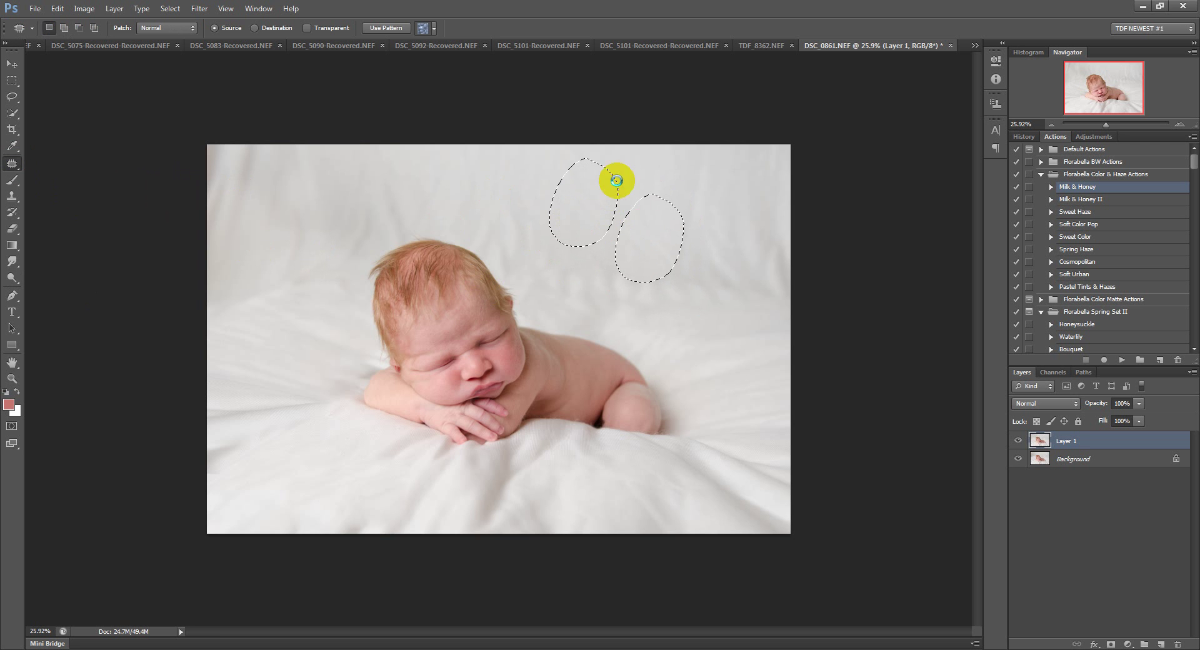
pyautogui.moveTo(616, 181); pyautogui.dragTo(634, 218)
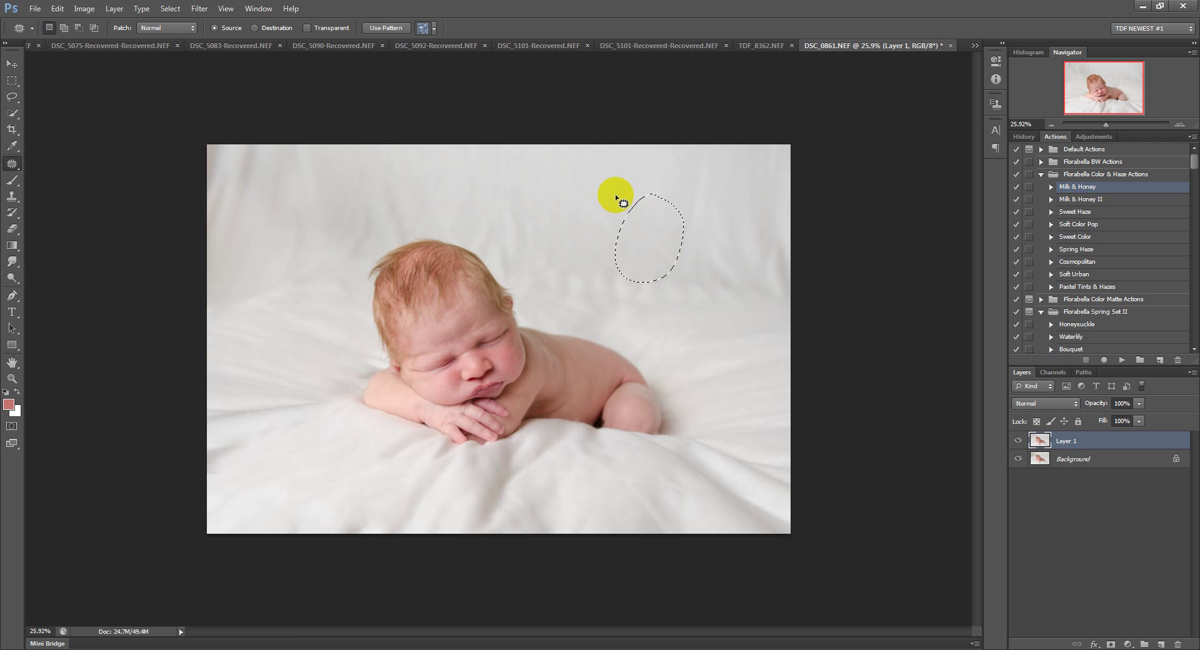
pyautogui.moveTo(571, 181)
pyautogui.mouseDown()
pyautogui.moveTo(571, 200)
pyautogui.moveTo(590, 196)
pyautogui.moveTo(566, 211)
pyautogui.moveTo(562, 182)
pyautogui.moveTo(549, 179)
pyautogui.mouseUp()
pyautogui.click(642, 196)
pyautogui.moveTo(665, 206)
pyautogui.mouseDown()
pyautogui.moveTo(615, 233)
pyautogui.moveTo(685, 274)
pyautogui.moveTo(692, 234)
pyautogui.moveTo(606, 232)
pyautogui.moveTo(579, 199)
pyautogui.mouseUp()
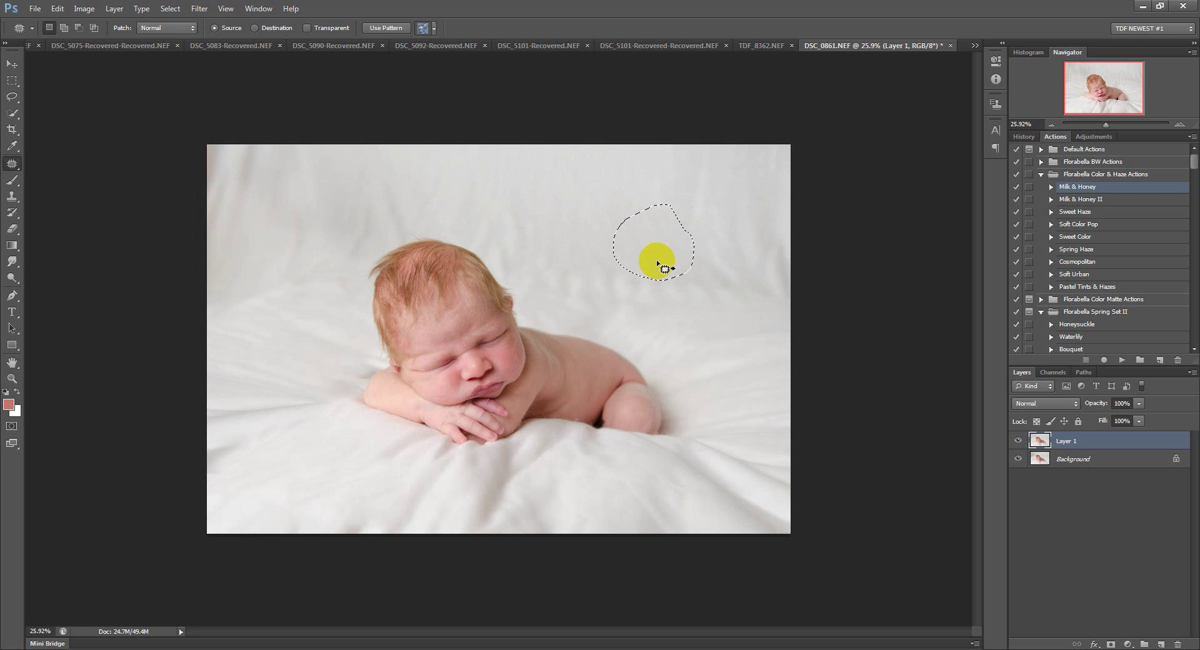
pyautogui.click(726, 220)
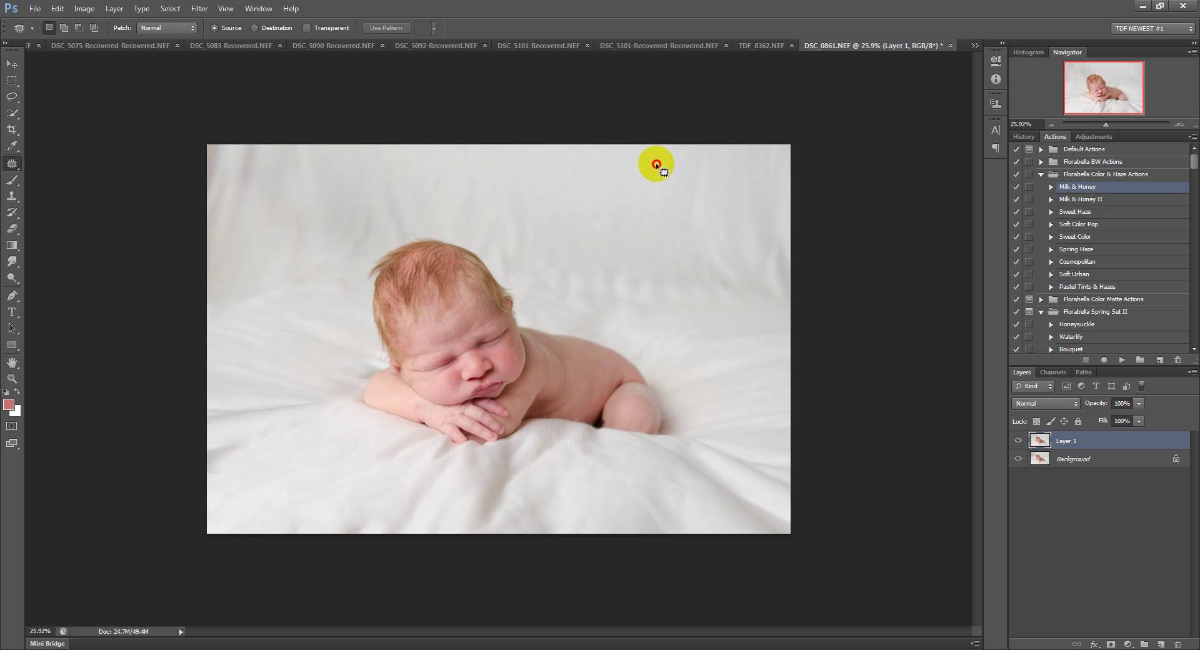
pyautogui.moveTo(657, 165)
pyautogui.mouseDown()
pyautogui.moveTo(684, 206)
pyautogui.moveTo(638, 216)
pyautogui.moveTo(567, 192)
pyautogui.mouseUp()
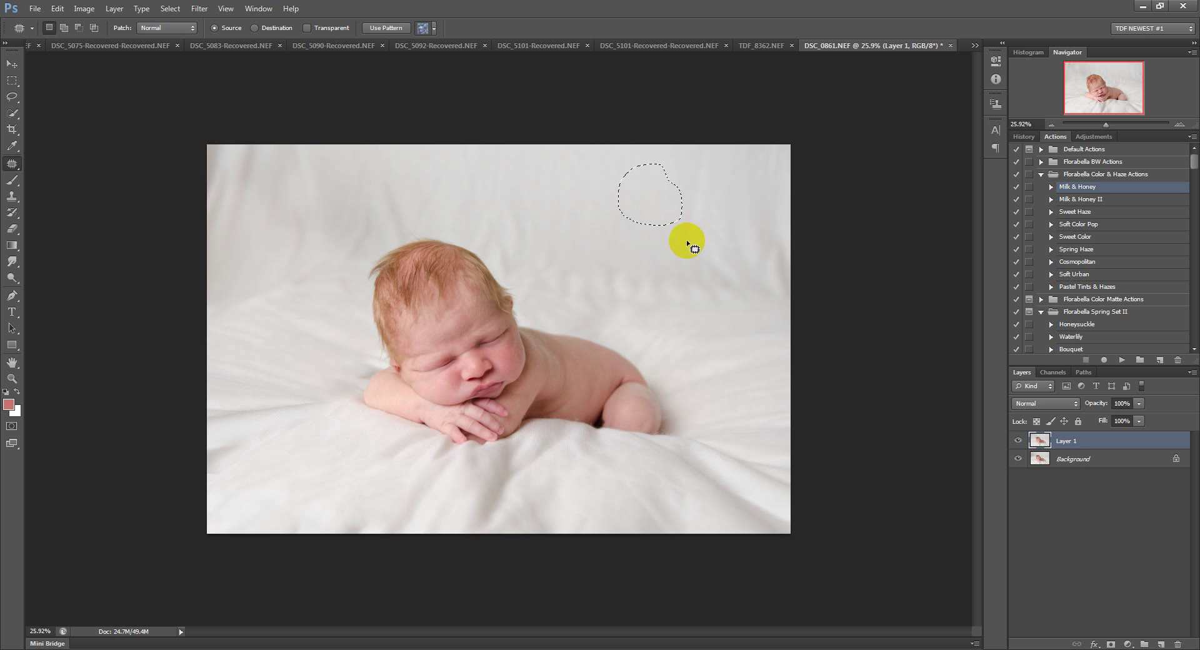
pyautogui.moveTo(710, 176)
pyautogui.mouseDown()
pyautogui.moveTo(668, 211)
pyautogui.moveTo(731, 203)
pyautogui.moveTo(583, 210)
pyautogui.mouseUp()
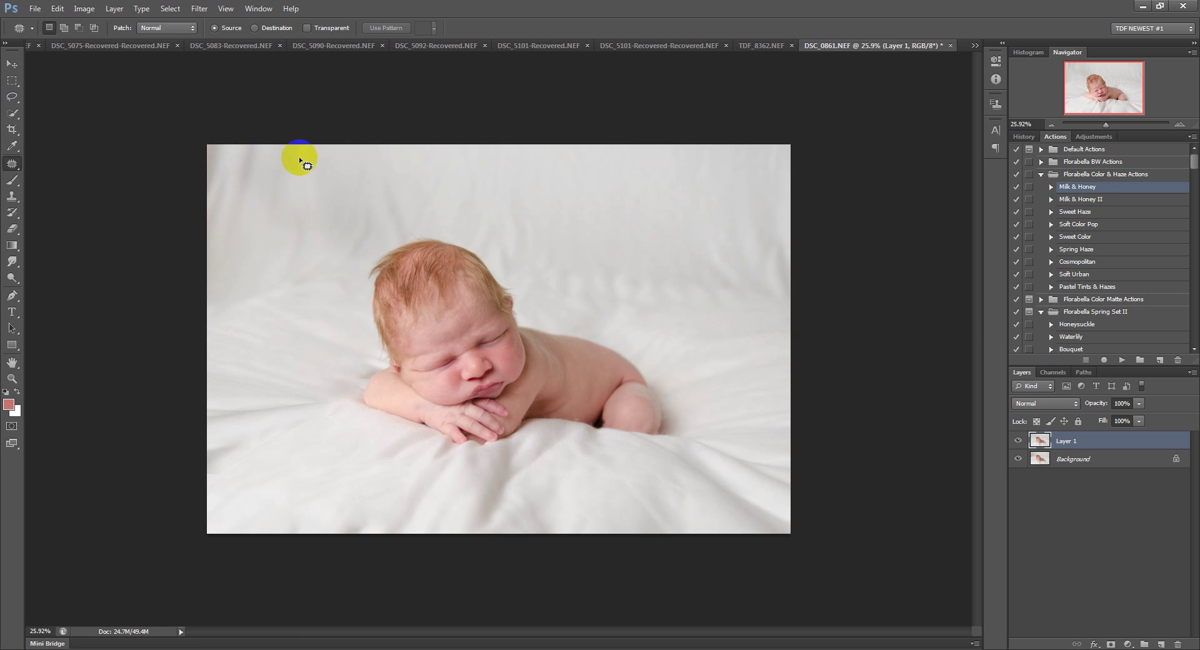
# Step: Select the upper half of the photo across its full width, apply Gaussian Blur with the last-used radius, and deselect
pyautogui.click(12, 81)
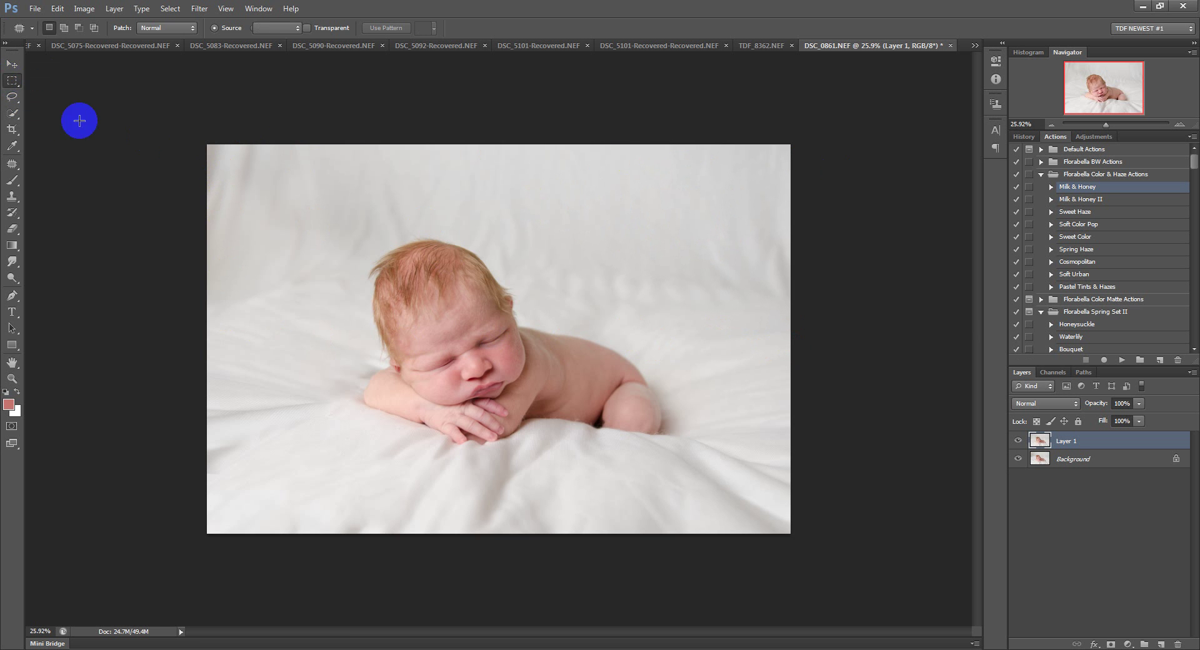
pyautogui.moveTo(207, 145); pyautogui.dragTo(809, 339)
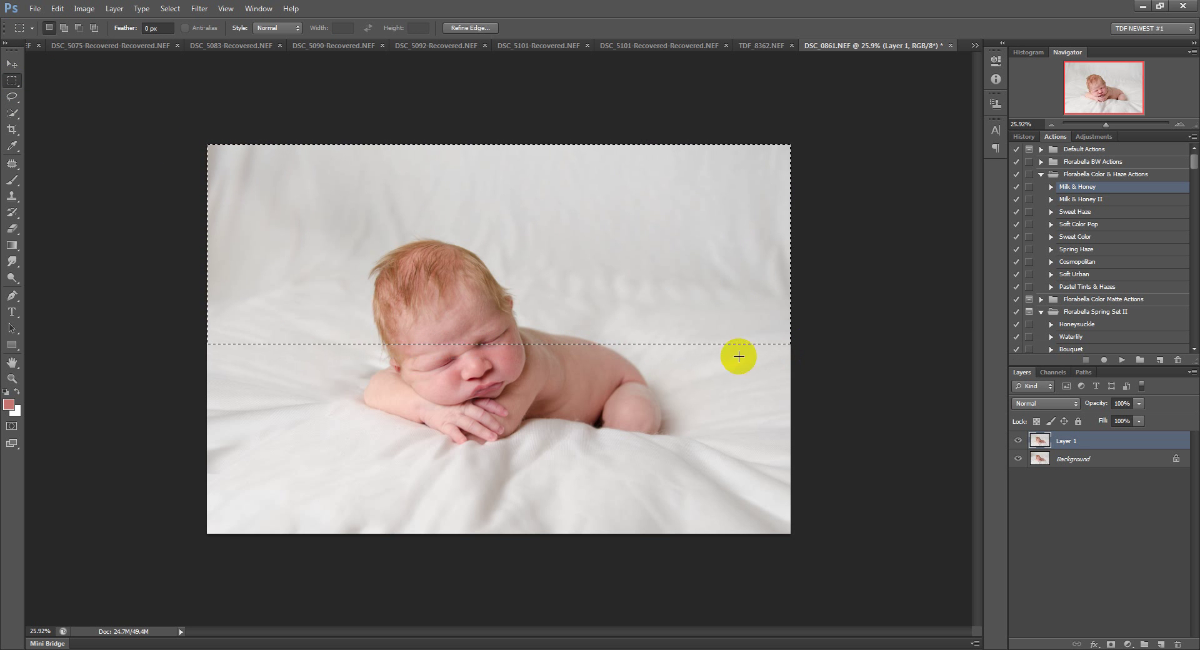
pyautogui.hotkey('ctrl', 'alt', 'f')
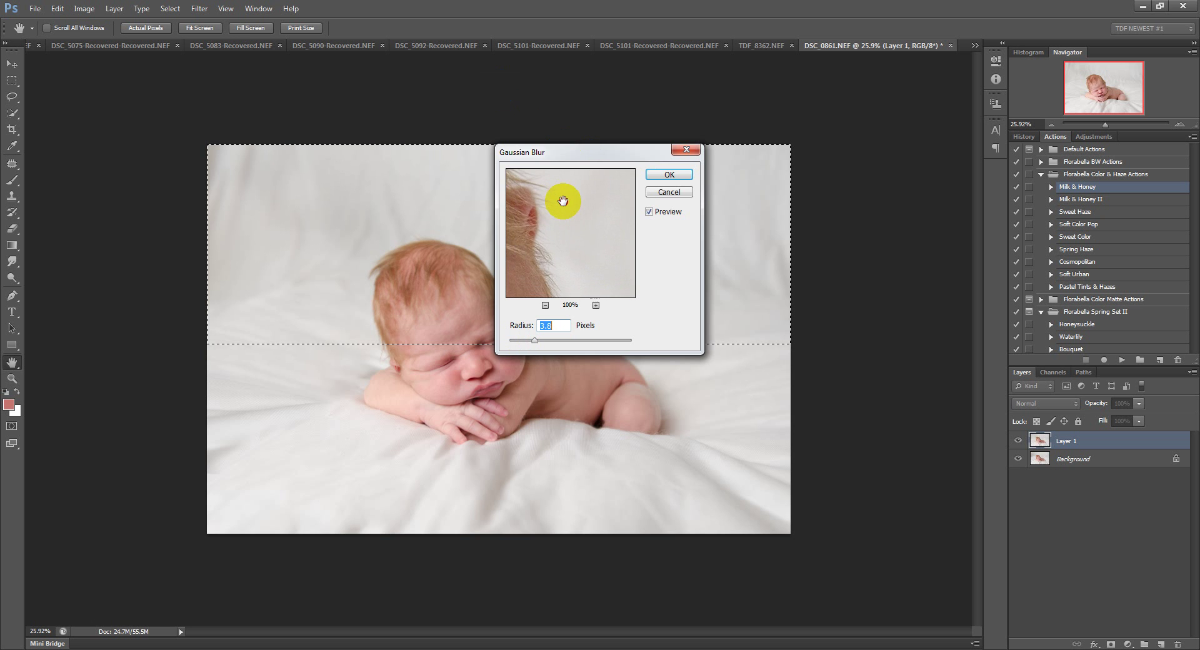
pyautogui.click(657, 175)
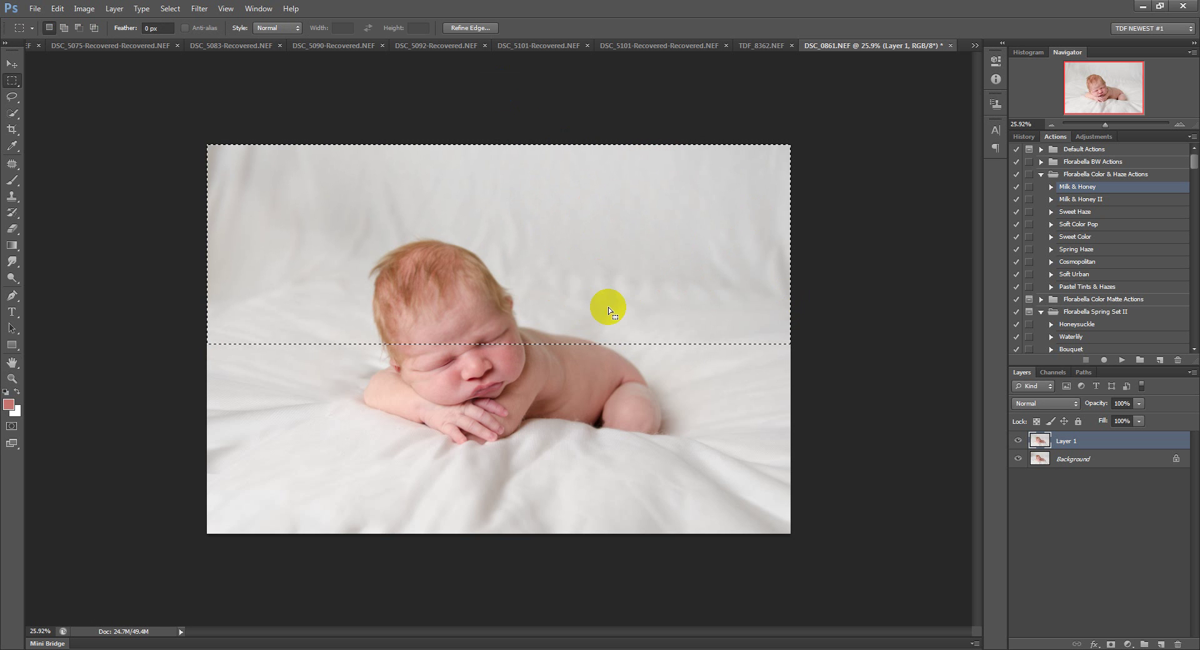
pyautogui.hotkey('ctrl', 'd')
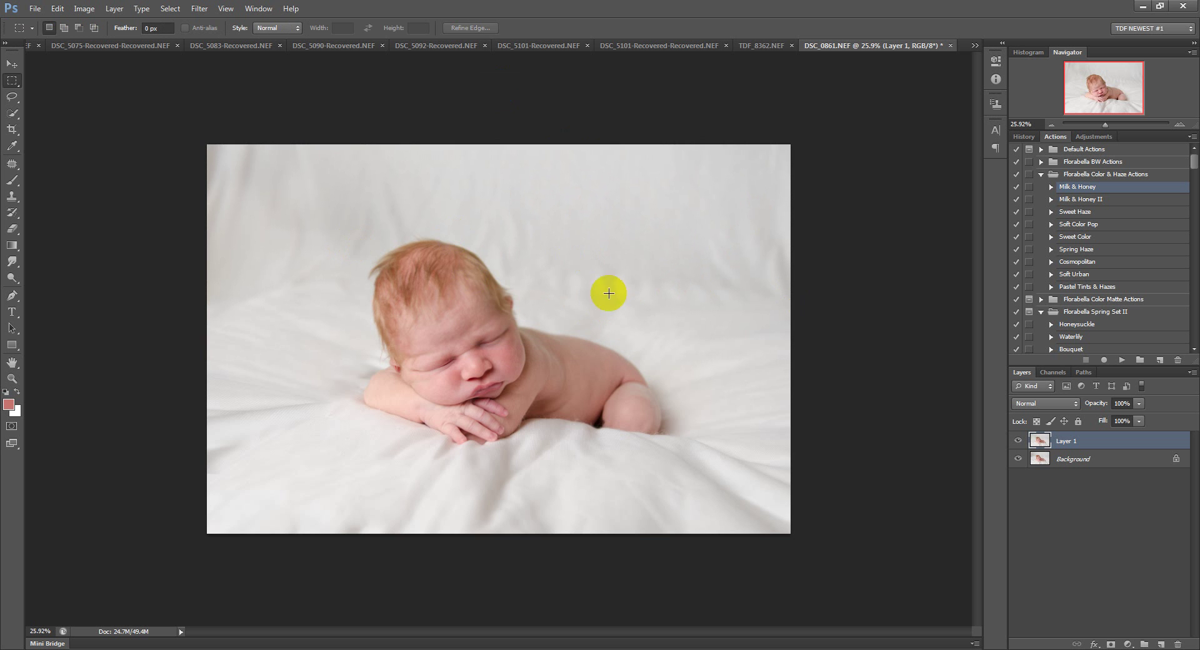
# Step: Erase the blurred layer over the baby's hair and head with a 182 px eraser at 100% opacity
pyautogui.click(65, 221)
pyautogui.click(13, 230)
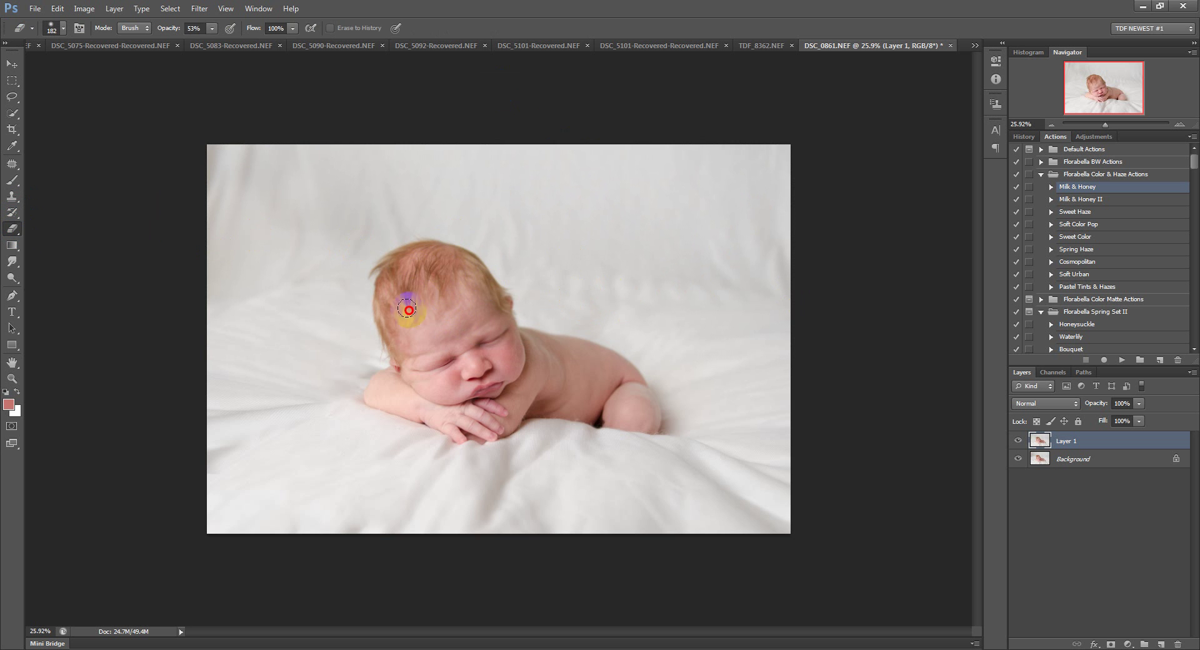
pyautogui.click(211, 29)
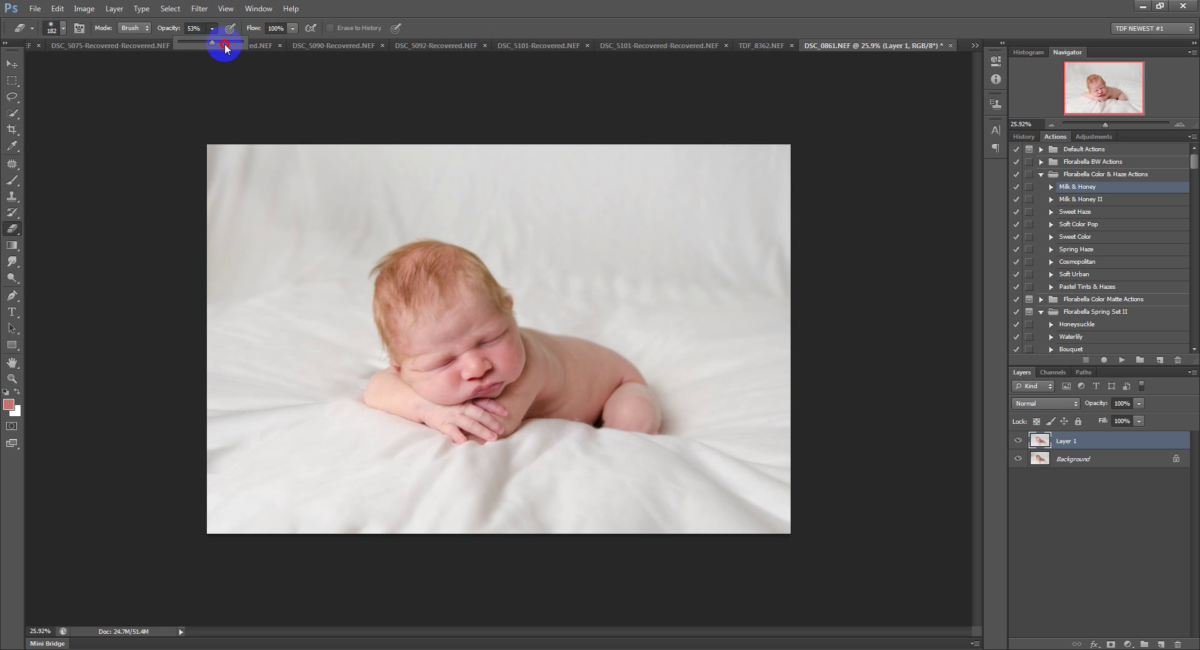
pyautogui.moveTo(226, 47); pyautogui.dragTo(244, 45)
pyautogui.moveTo(460, 277)
pyautogui.mouseDown()
pyautogui.moveTo(418, 291)
pyautogui.moveTo(467, 299)
pyautogui.mouseUp()
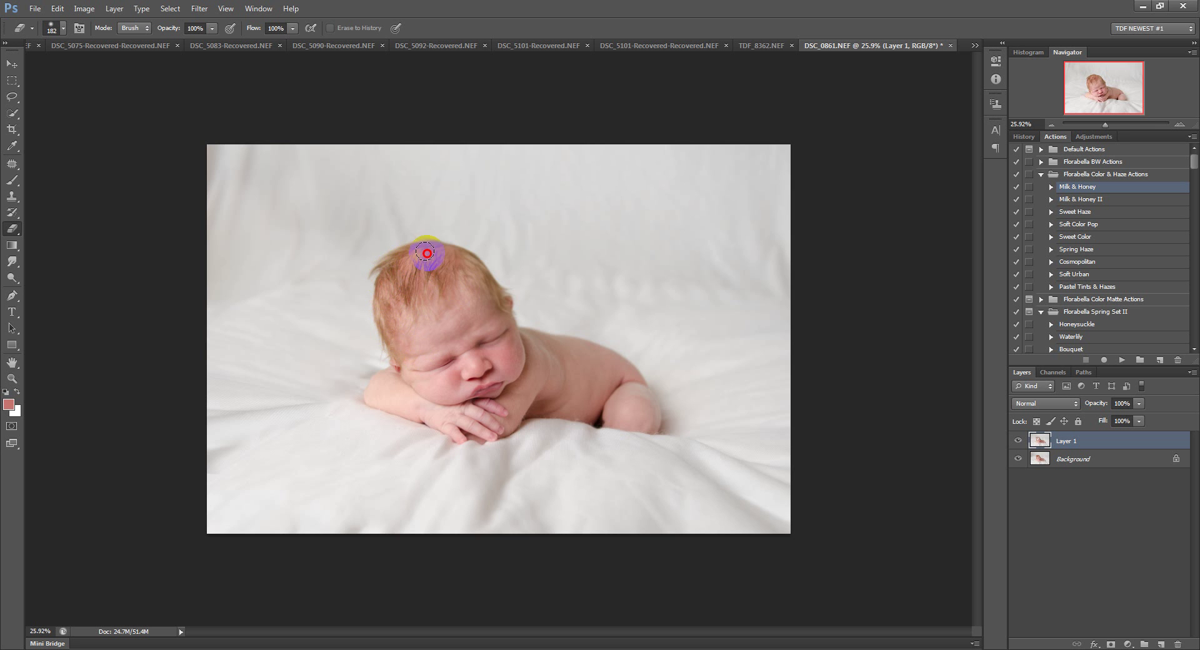
pyautogui.moveTo(427, 253)
pyautogui.mouseDown()
pyautogui.moveTo(393, 259)
pyautogui.moveTo(423, 257)
pyautogui.mouseUp()
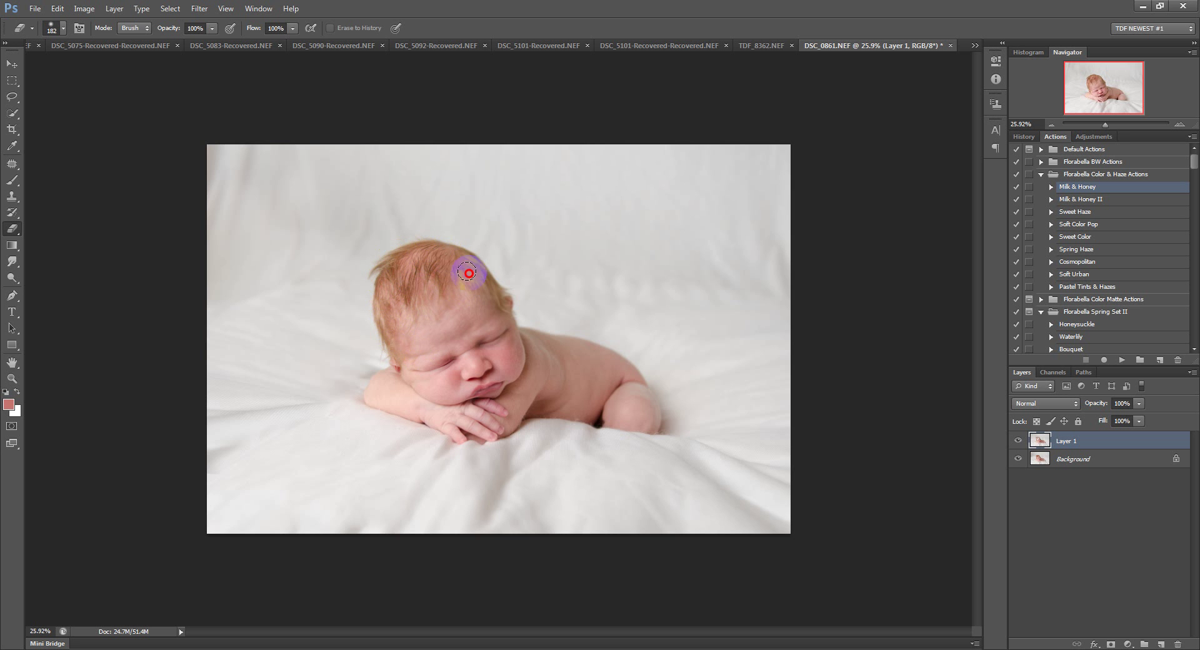
pyautogui.moveTo(496, 304)
pyautogui.mouseDown()
pyautogui.moveTo(459, 257)
pyautogui.moveTo(417, 259)
pyautogui.mouseUp()
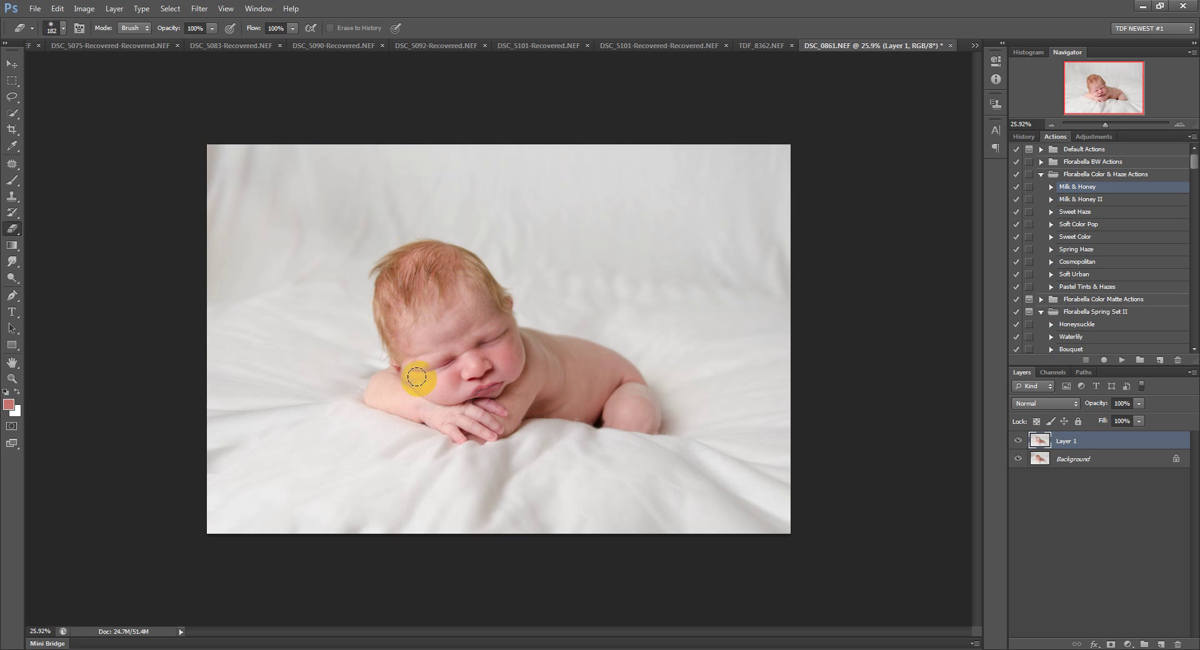